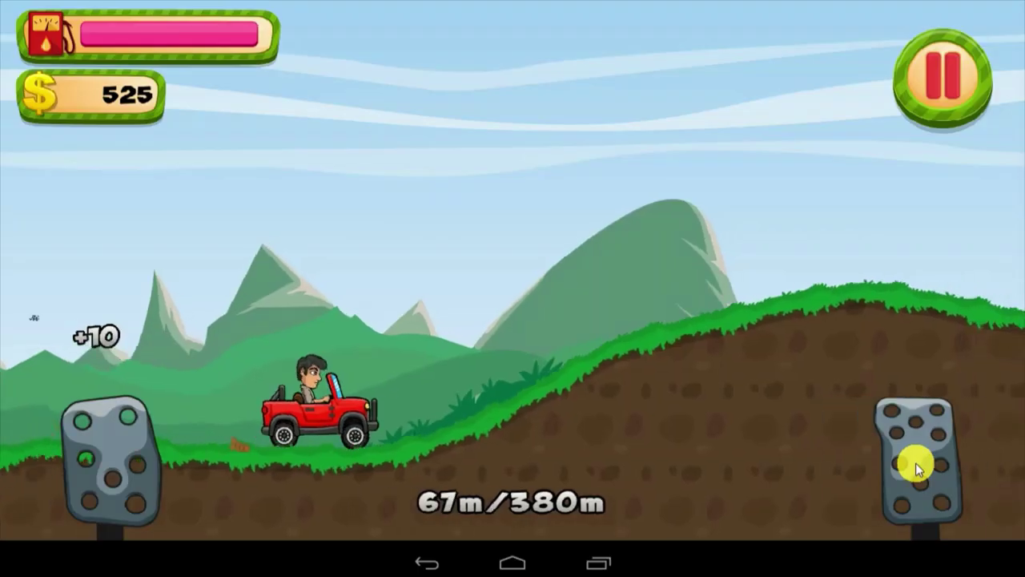
- Hold the gas pedal to drive the jeep to 329m, raising the coin total to 795
drag(915, 463, 915, 463)
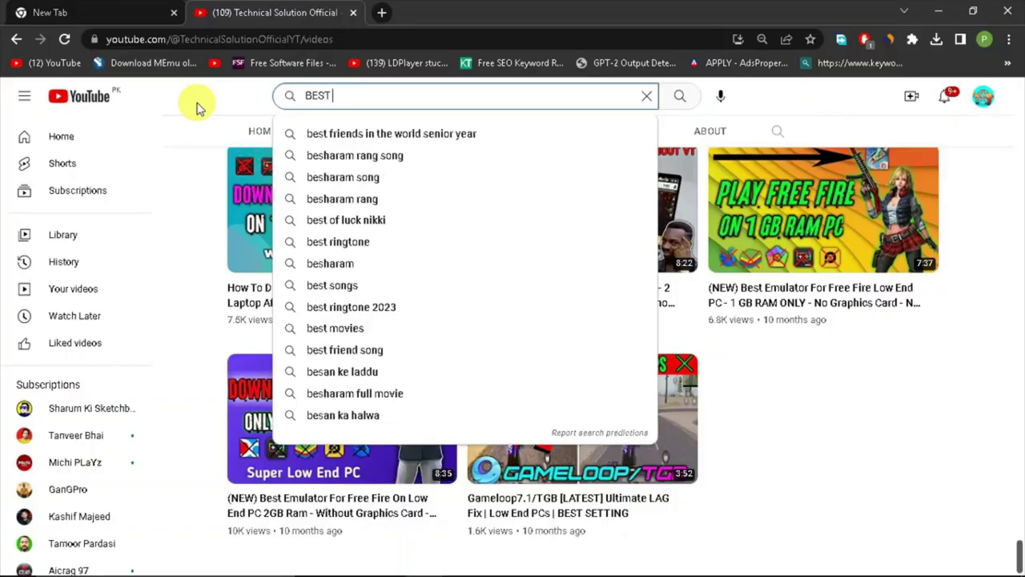
- Complete the YouTube query 'BEST EMULATOR FOR LOW END PC' and submit it
text(FOR LOW END PC)
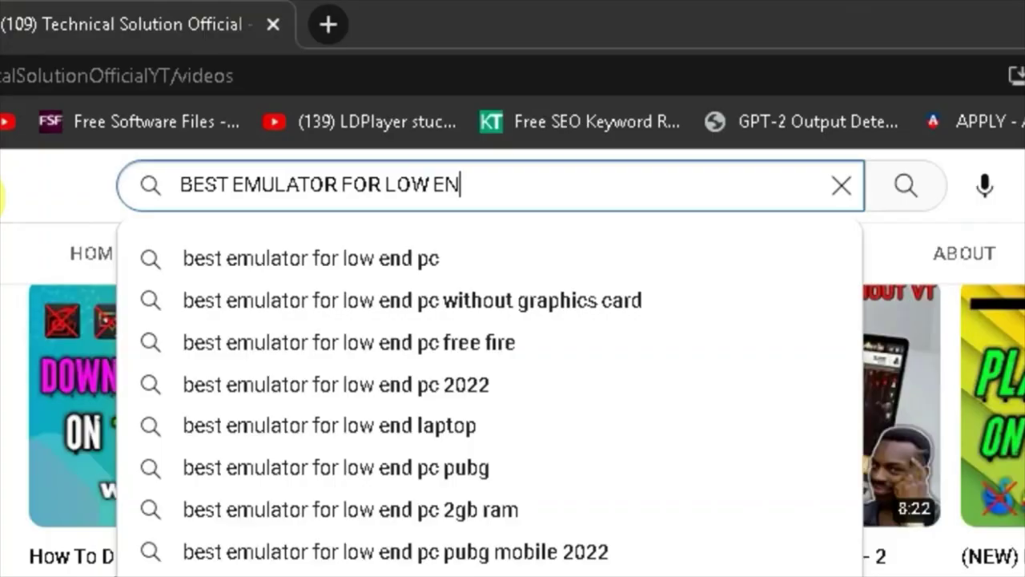
key(Return)
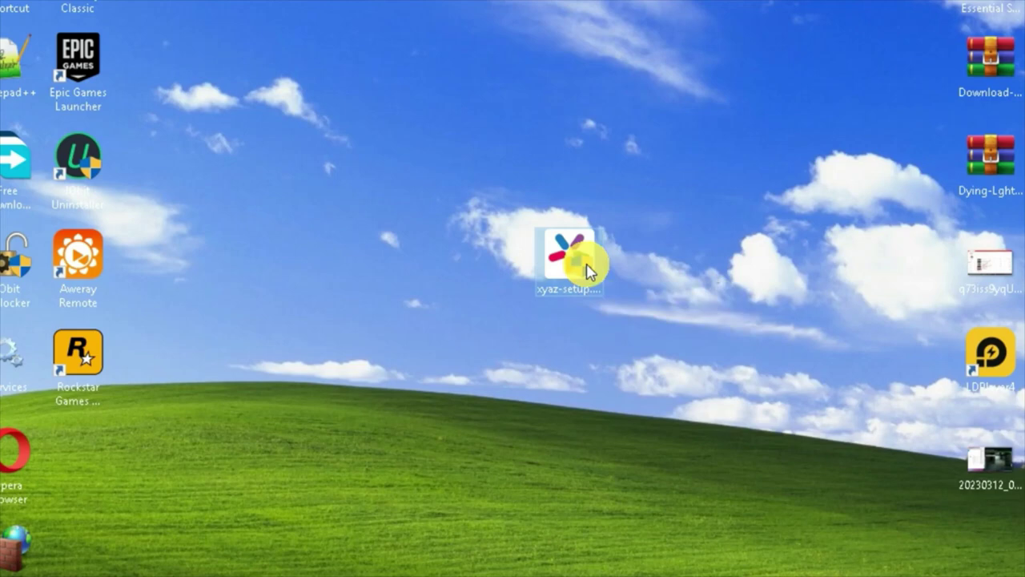
- Run the xyaz-setup.exe installer from its context menu to start MEmu 2.2.1 Setup
key(shift+F10)
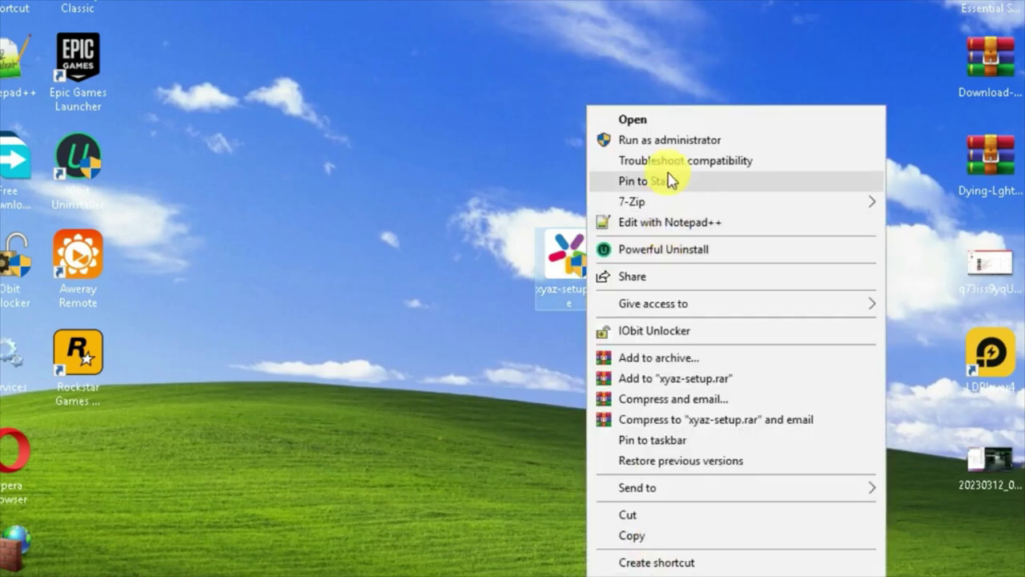
click(664, 179)
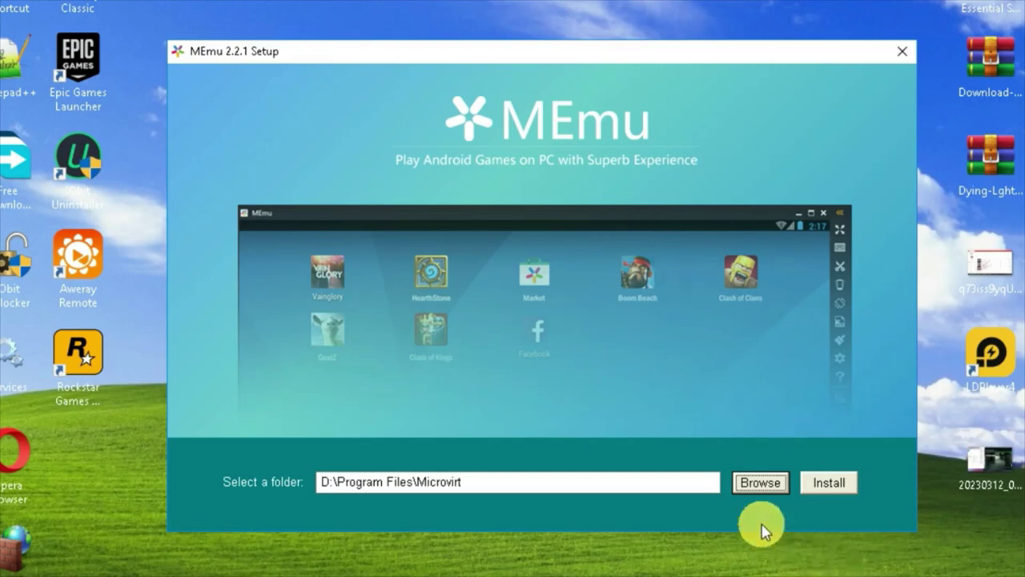
- Change the install folder to C:\Emulatror and install MEmu there
click(757, 482)
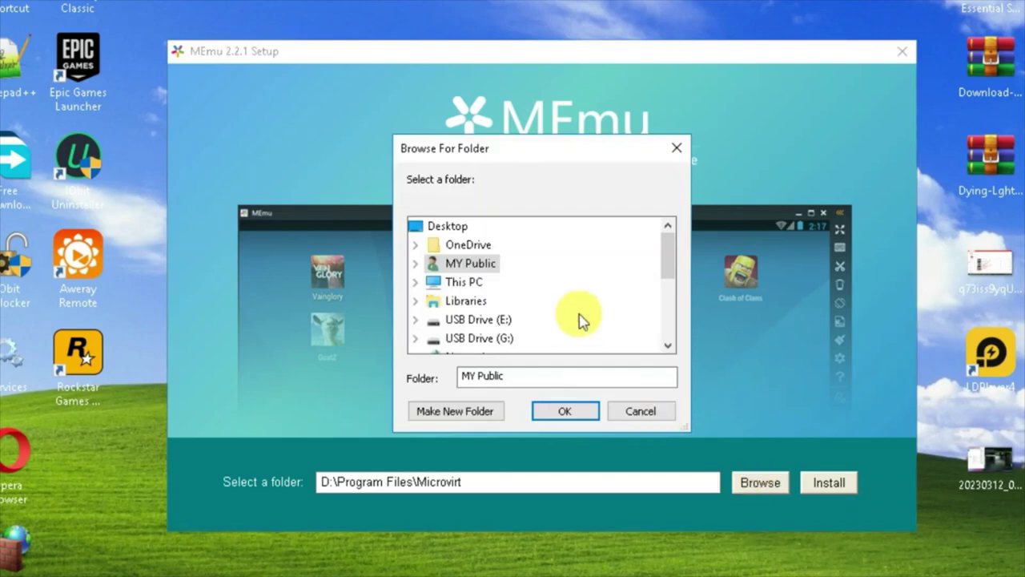
click(460, 288)
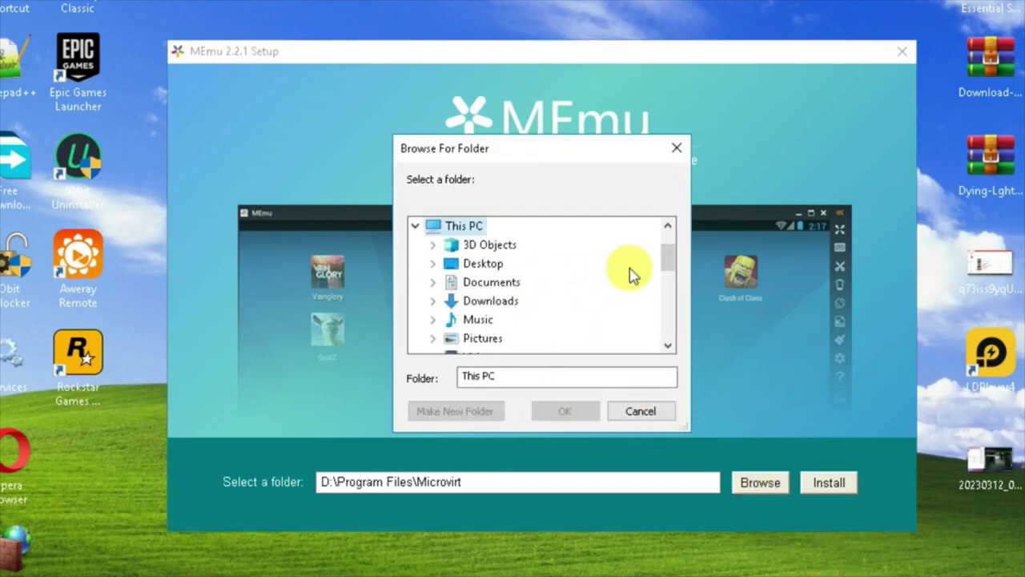
drag(670, 259, 668, 283)
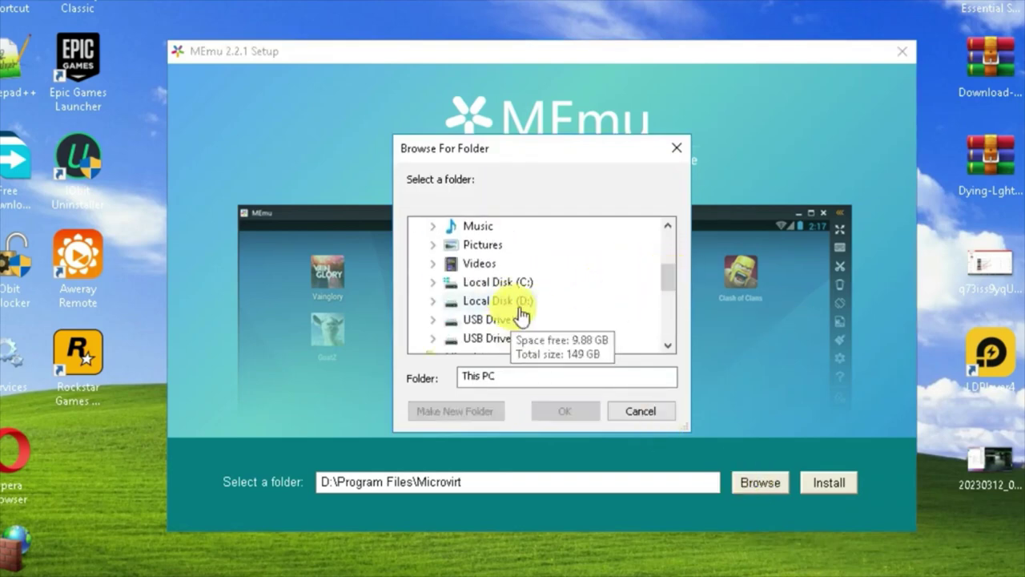
double_click(503, 283)
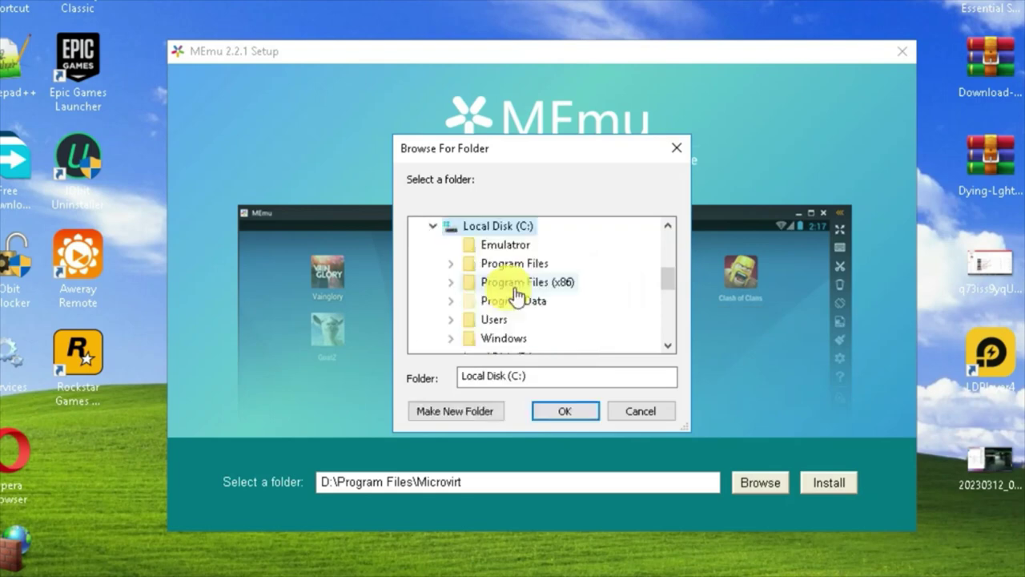
right_click(589, 244)
click(513, 248)
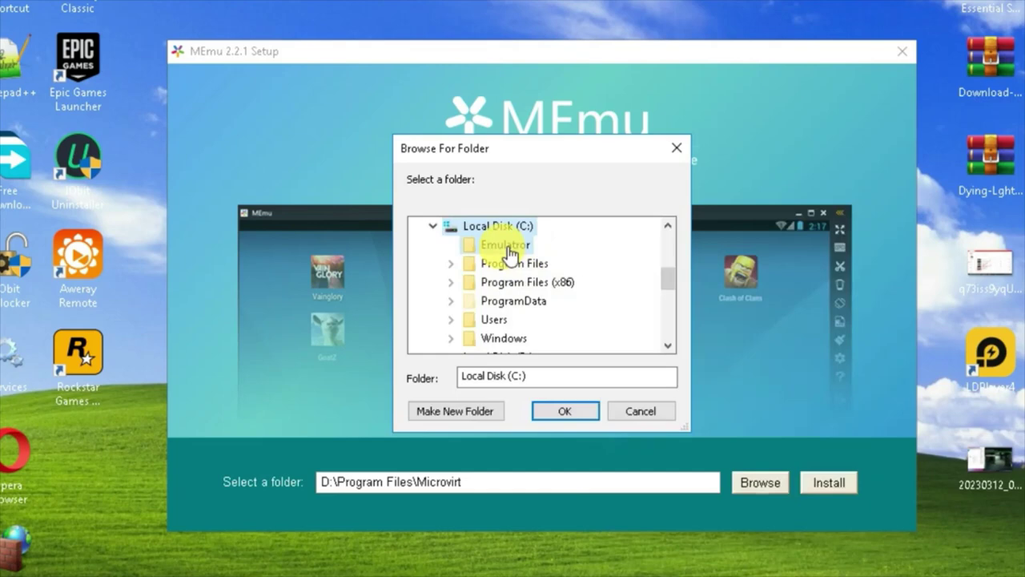
click(518, 248)
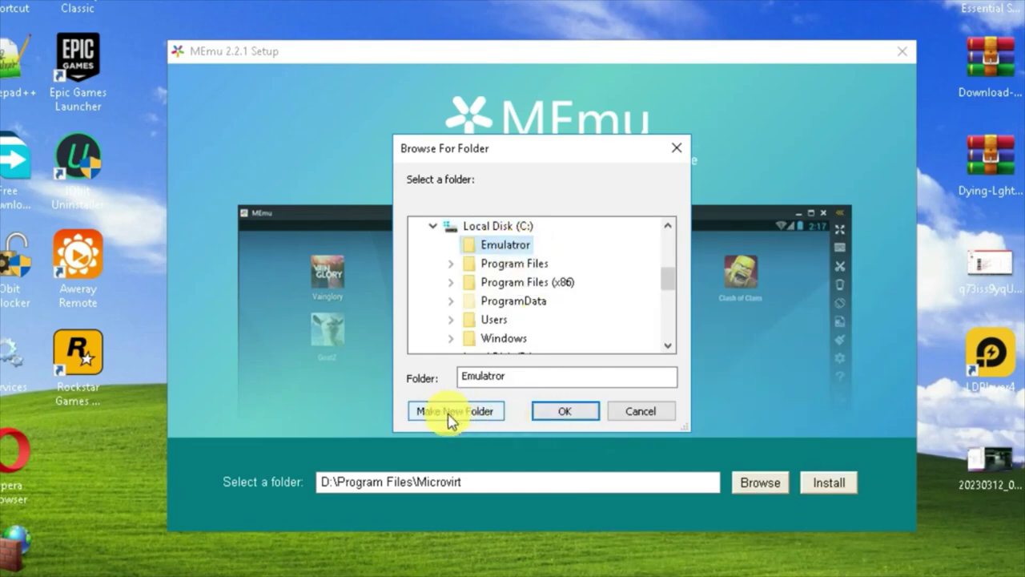
click(558, 415)
drag(366, 481, 274, 481)
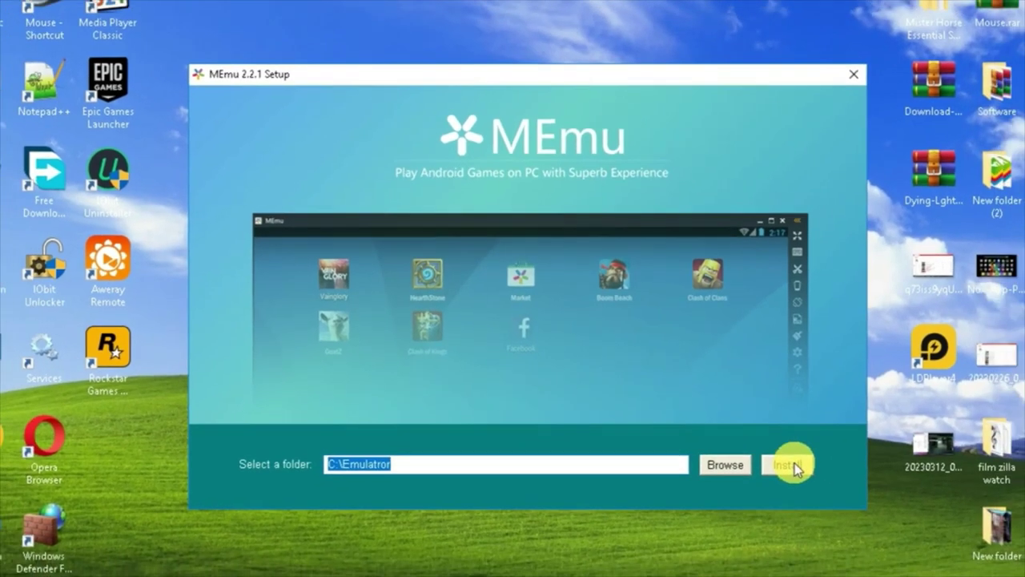
click(837, 485)
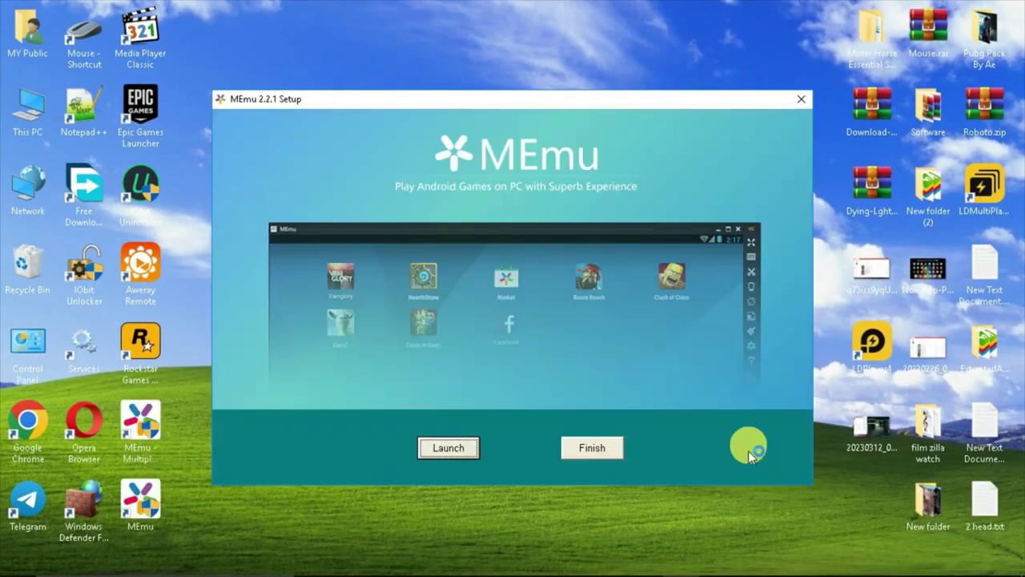
- Close the finished installer and delete the MEmu - Multiple Instance Manager desktop shortcut
click(598, 457)
drag(220, 461, 598, 297)
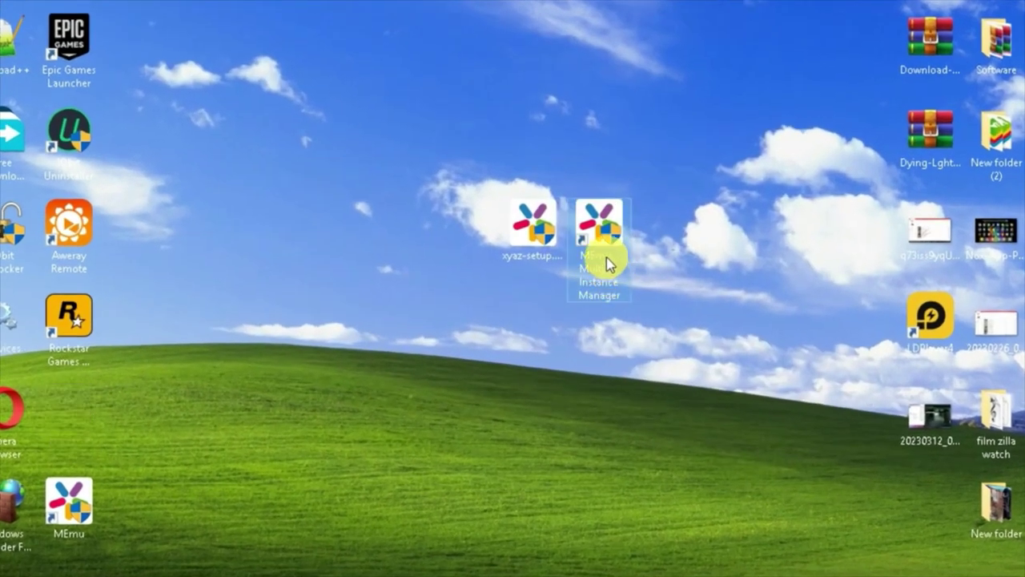
right_click(607, 264)
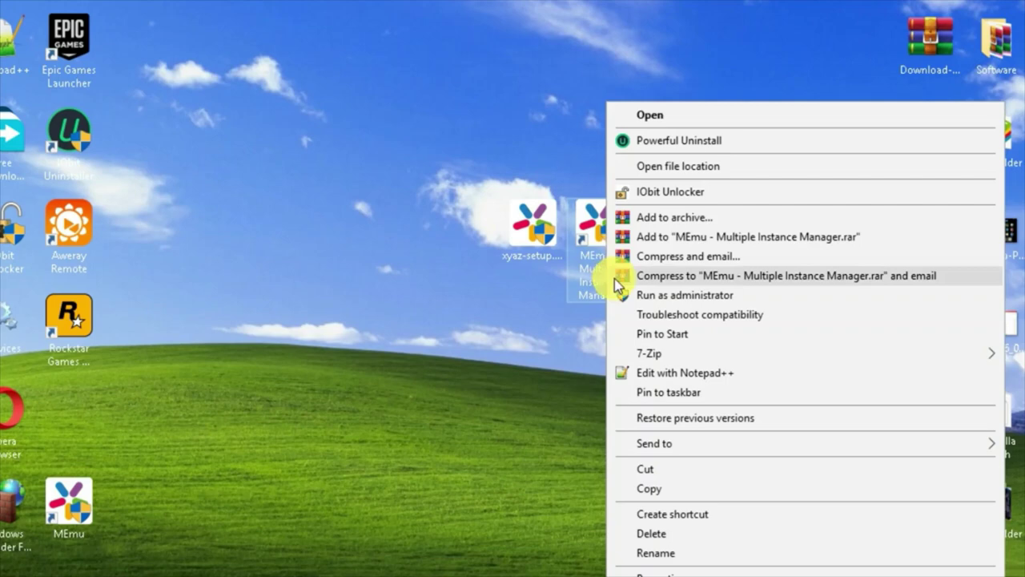
click(669, 532)
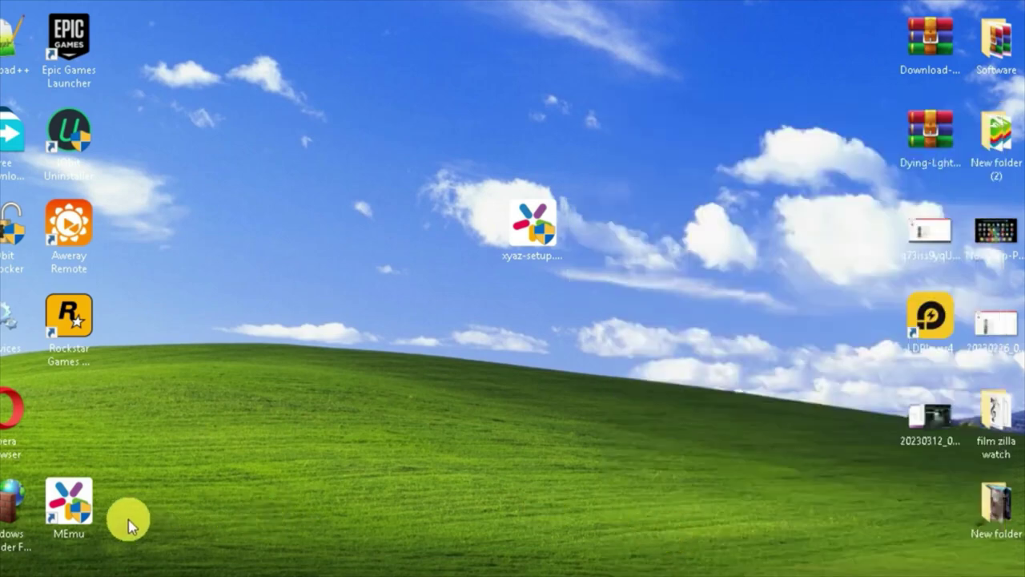
- Place the MEmu shortcut beside xyaz-setup and review its Compatibility properties
mouse_move(76, 509)
mouse_down()
mouse_move(382, 478)
mouse_move(621, 274)
mouse_up()
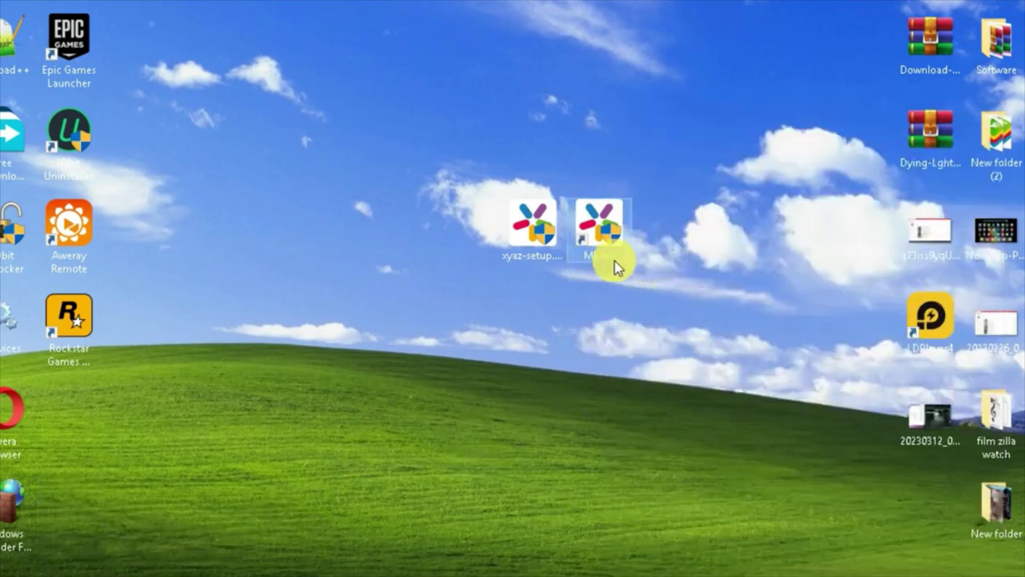
right_click(604, 238)
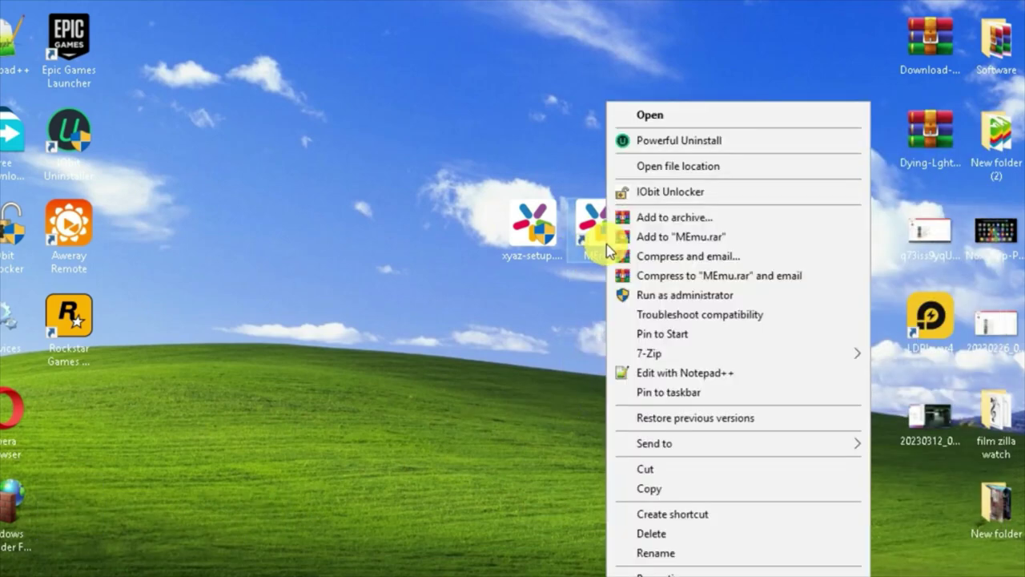
click(675, 572)
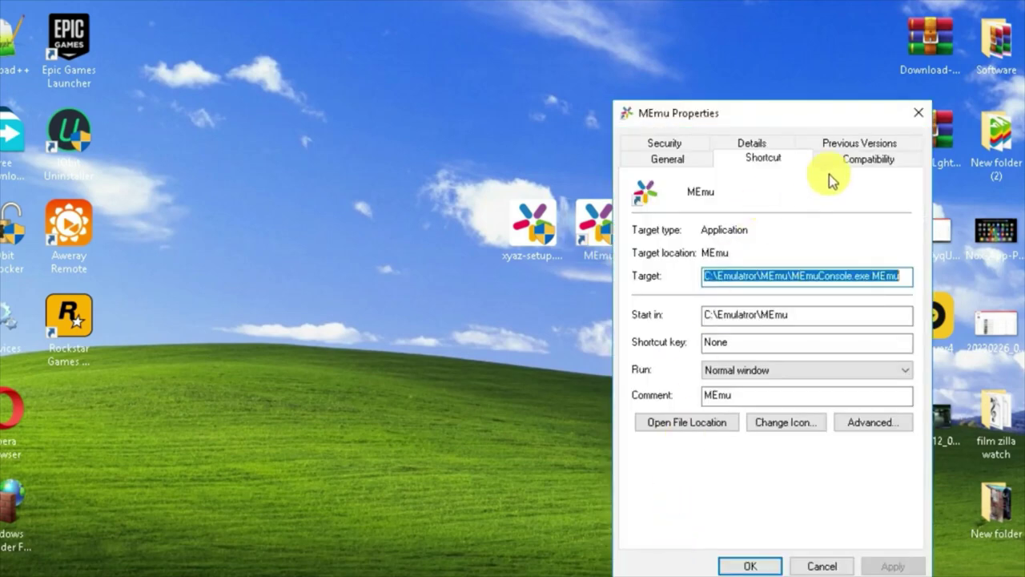
click(847, 159)
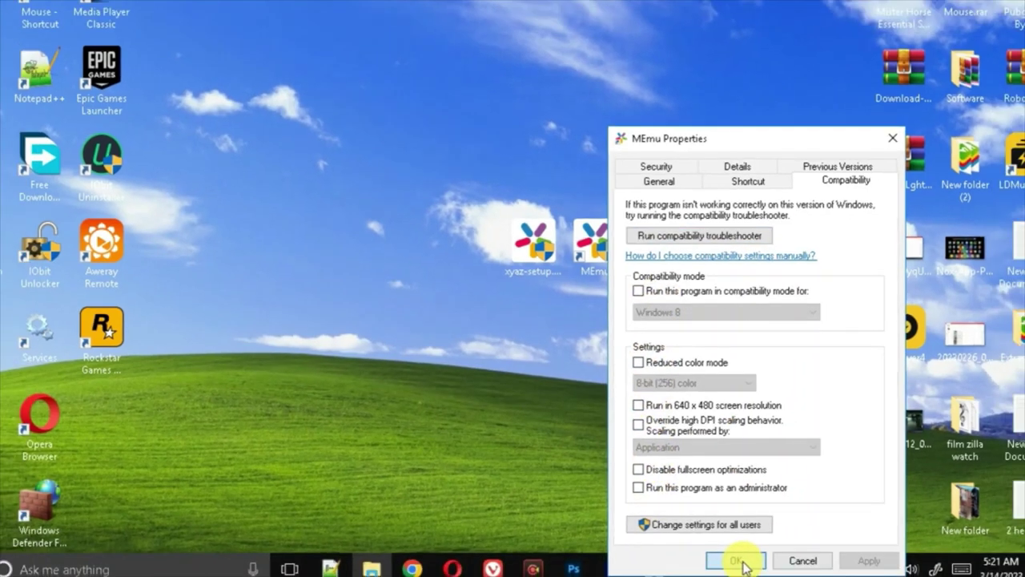
click(748, 561)
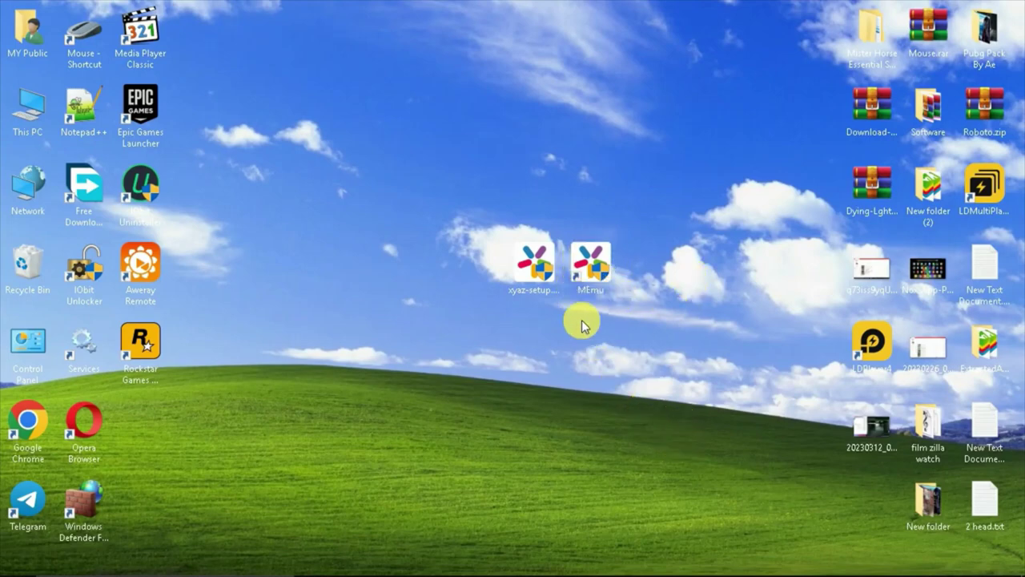
- Launch MEmu from its desktop shortcut and let it boot to the Android home screen
drag(368, 138, 679, 289)
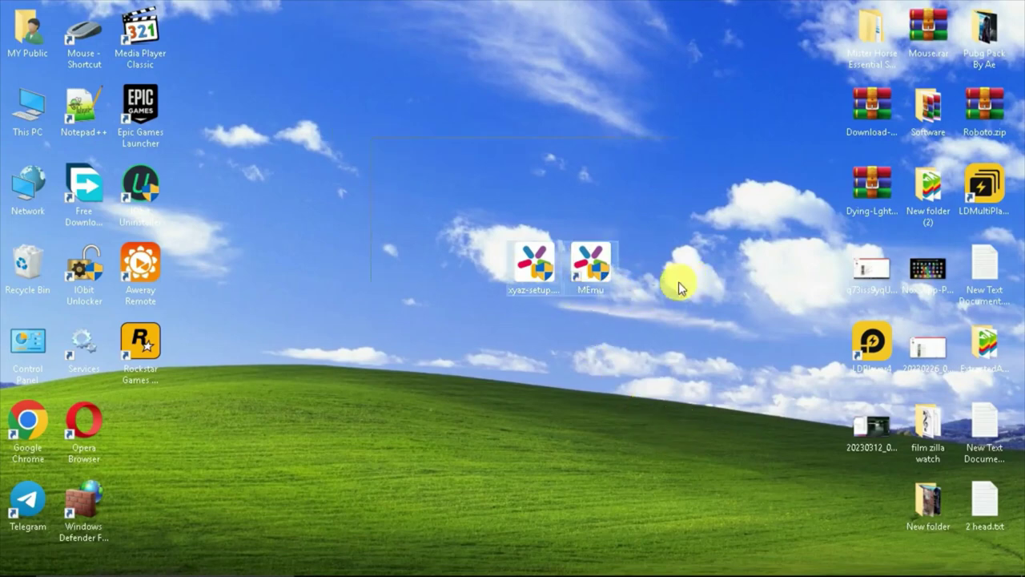
click(648, 337)
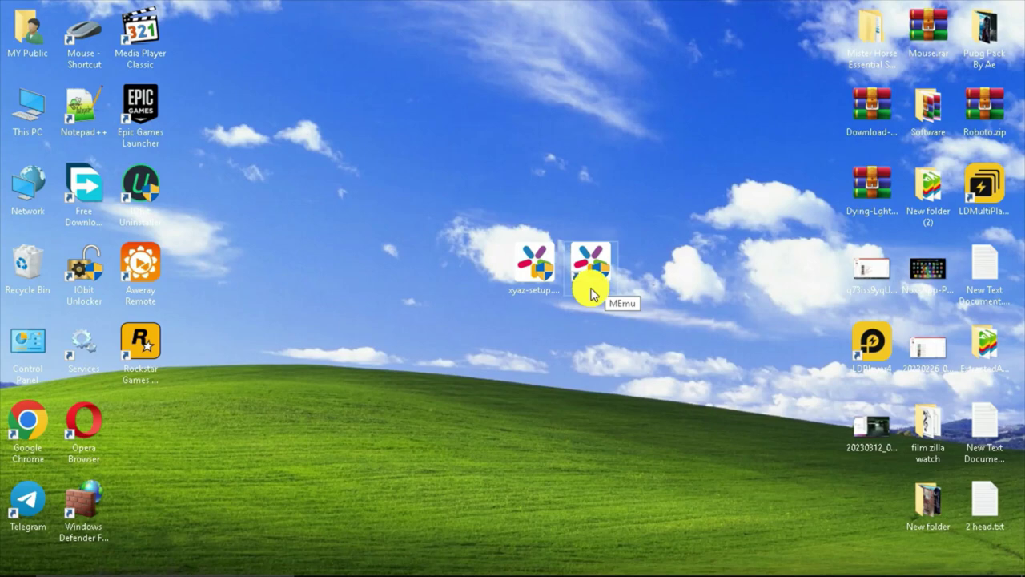
double_click(591, 293)
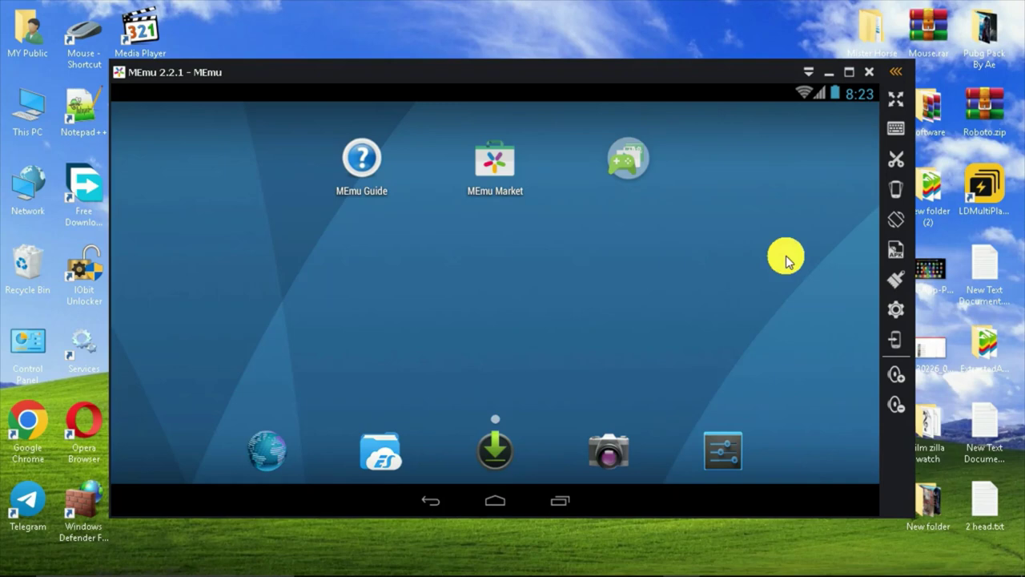
- In MEmu system settings, set the CPU count to 1 and memory to 1024
click(896, 316)
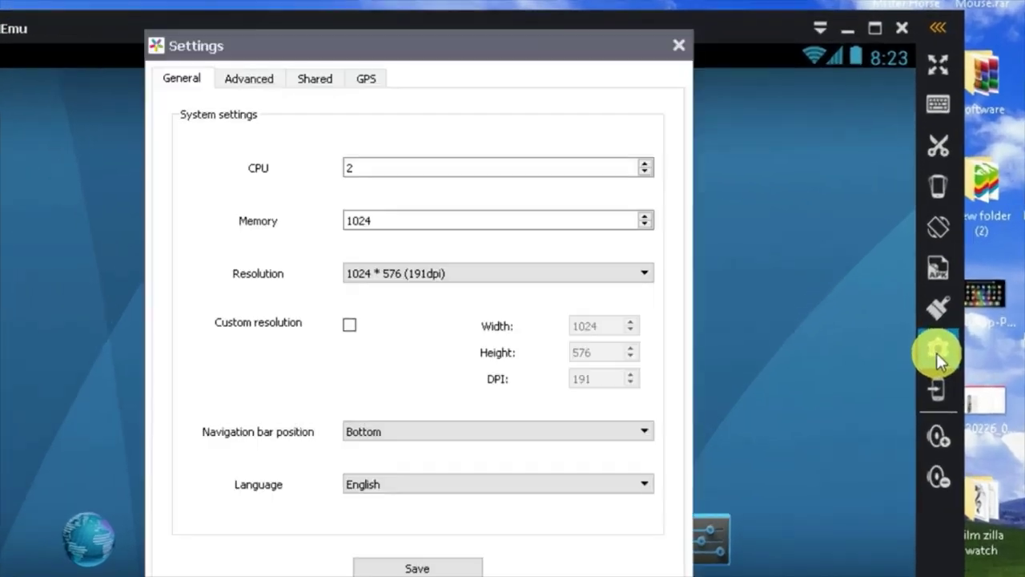
click(371, 168)
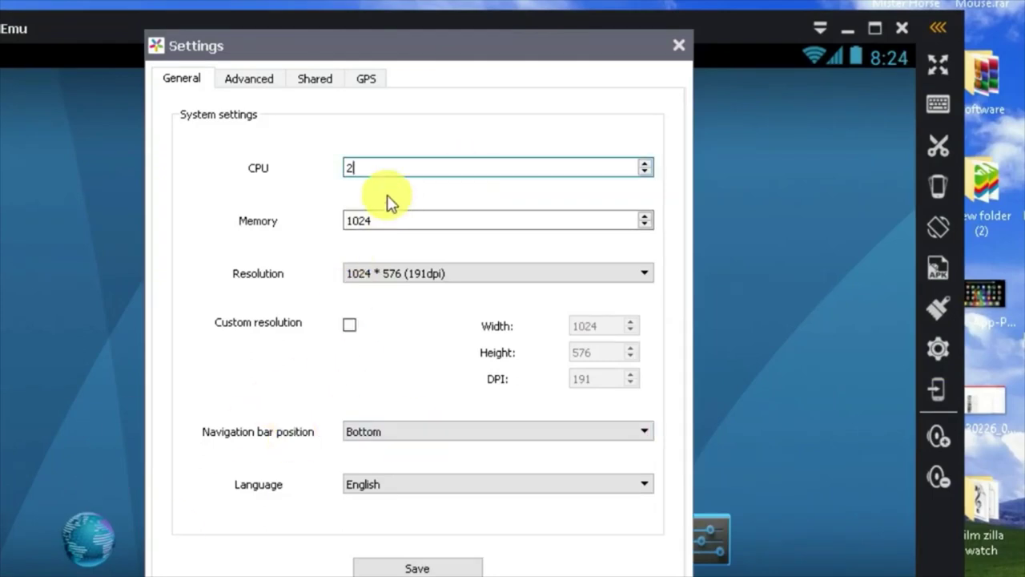
double_click(376, 168)
text(1)
double_click(355, 219)
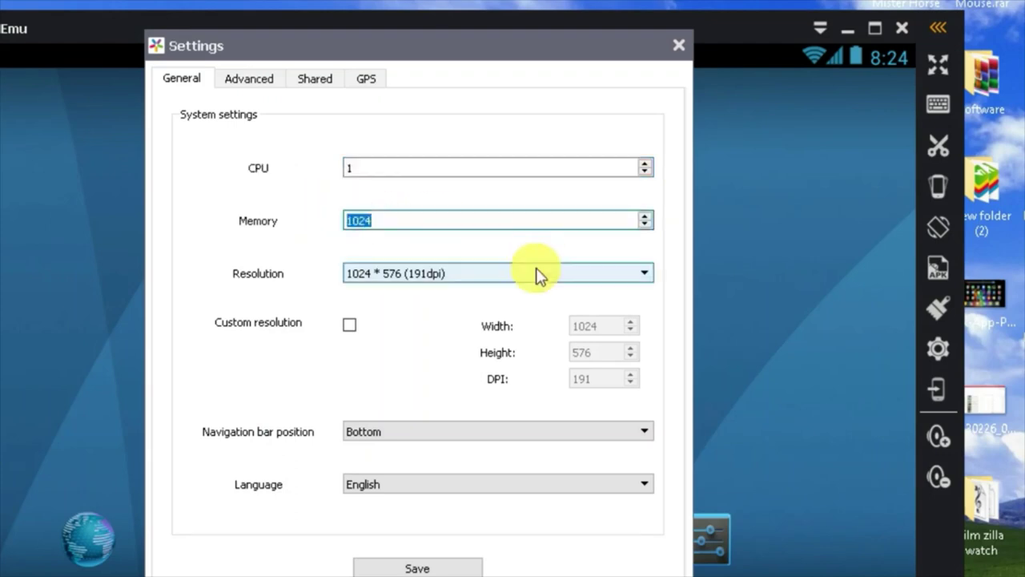
- Enable a custom screen resolution of 800×600
click(536, 274)
click(494, 290)
click(353, 326)
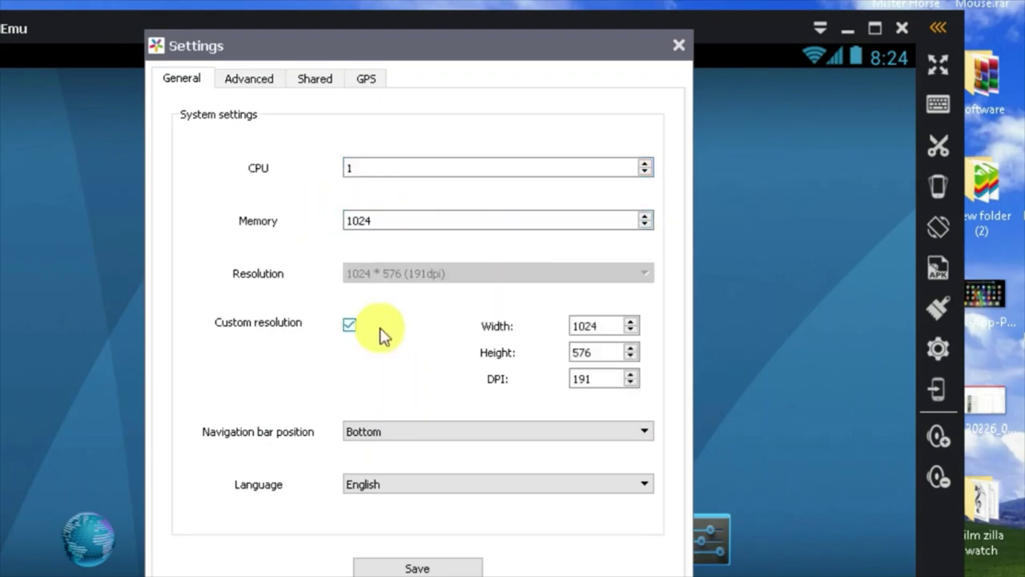
double_click(598, 325)
text(800)
key(Tab)
text(600)
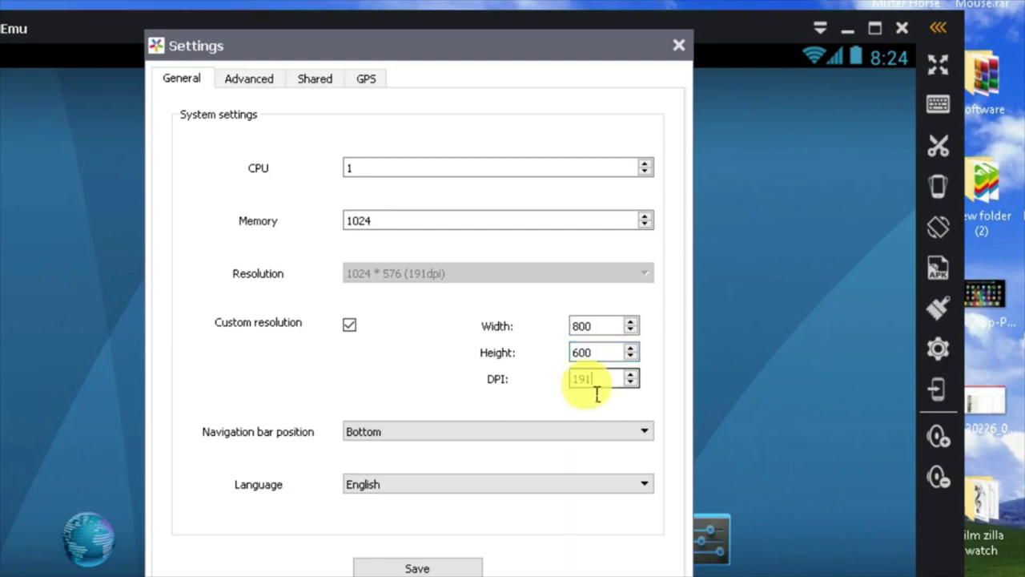
key(Tab)
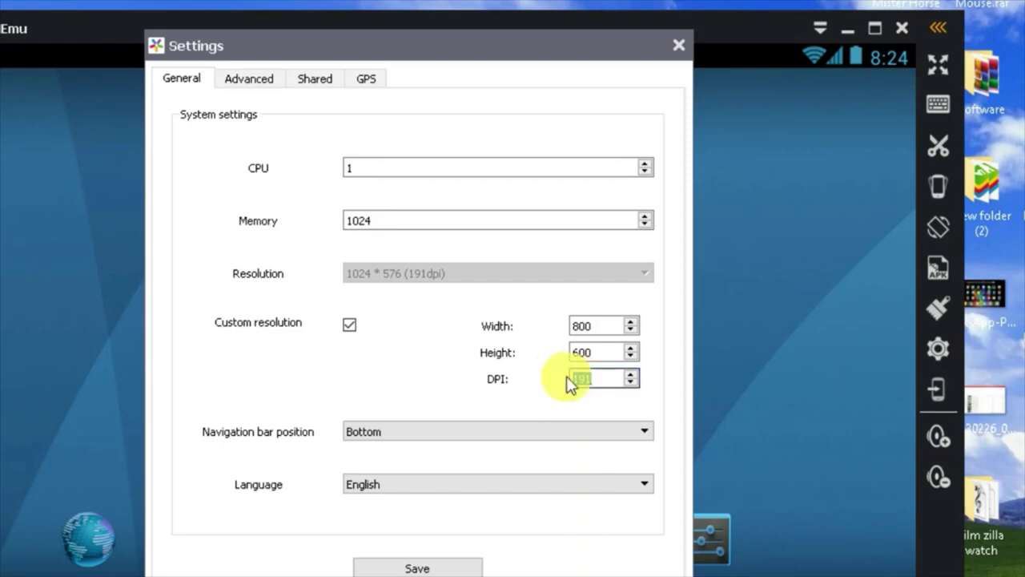
- Save the new settings and restart MEmu immediately to apply them
click(314, 80)
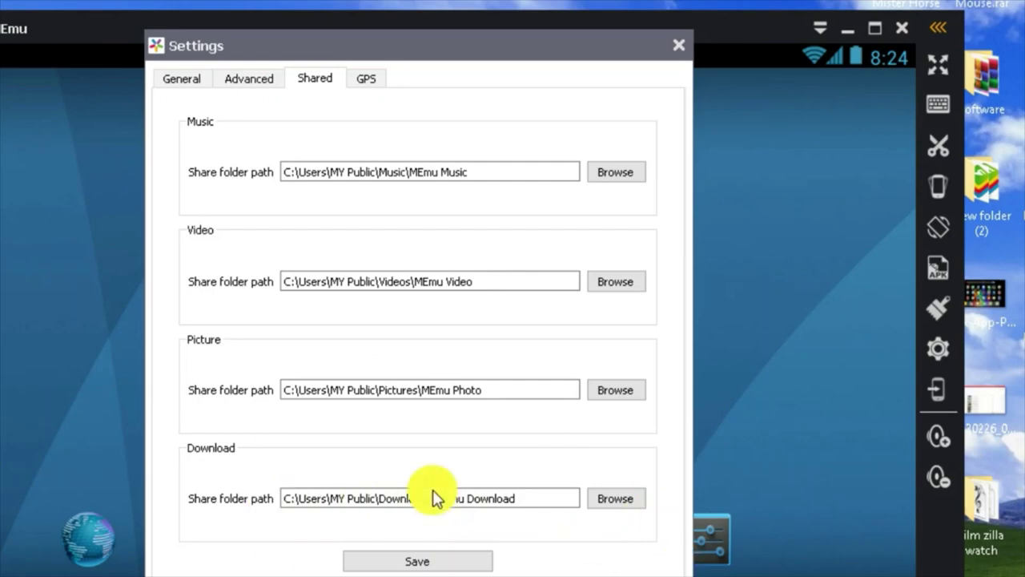
click(192, 87)
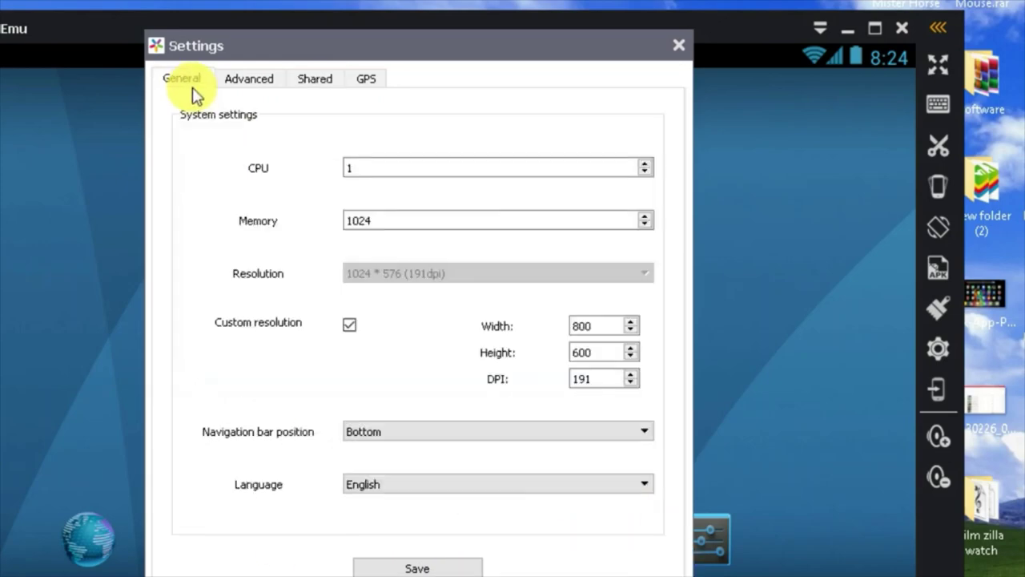
click(416, 566)
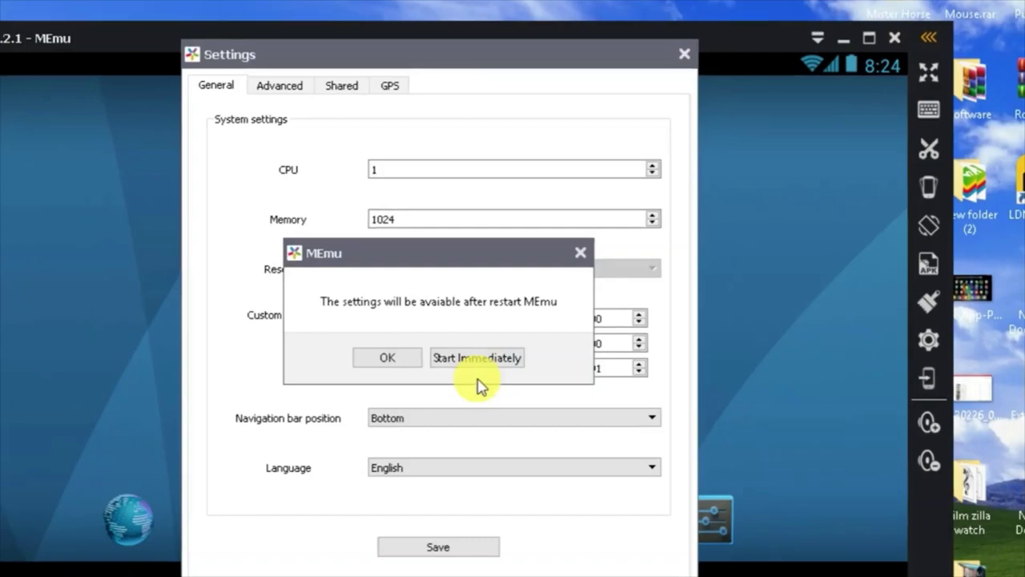
click(480, 358)
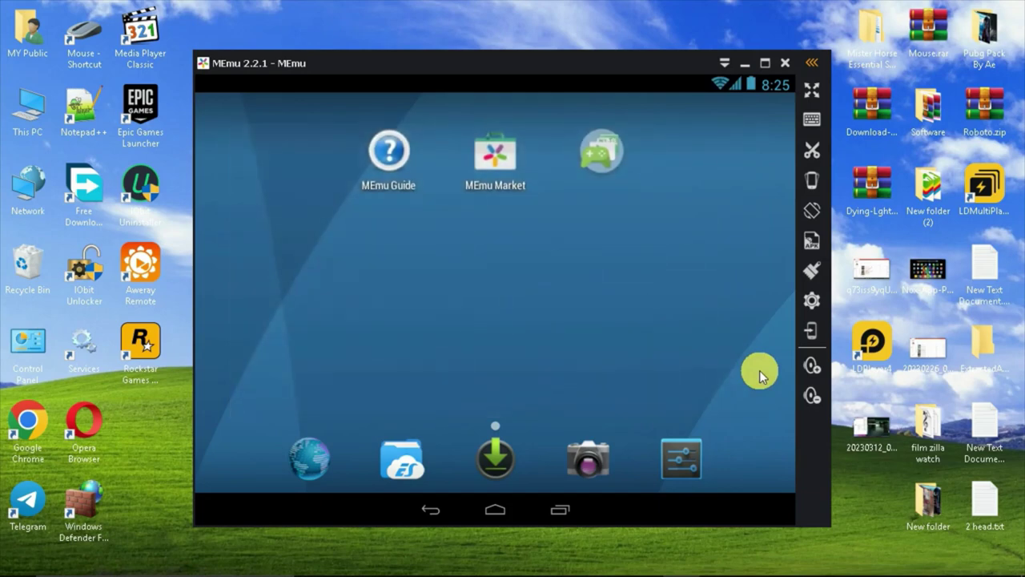
- Unlock Android developer mode by repeatedly tapping Build number in About tablet
click(680, 459)
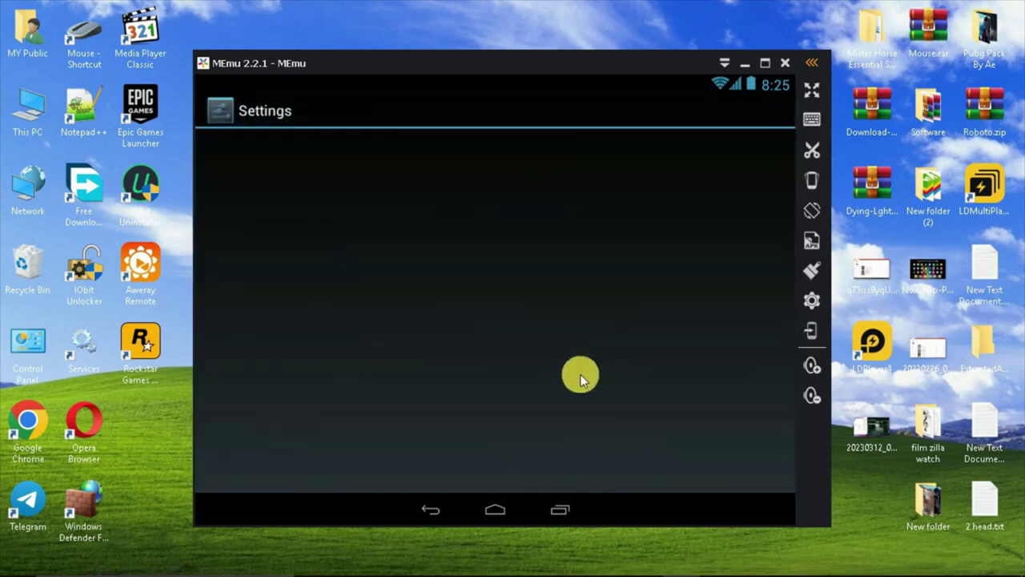
scroll(480, 400, down, 5)
click(389, 474)
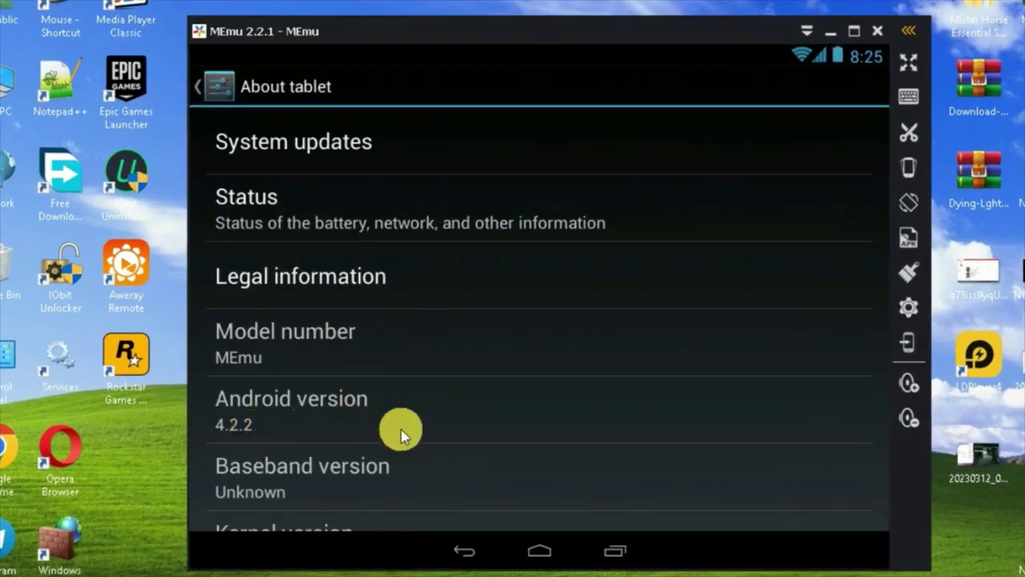
drag(376, 406, 461, 244)
click(443, 489)
click(443, 489)
click(443, 490)
click(443, 489)
click(443, 489)
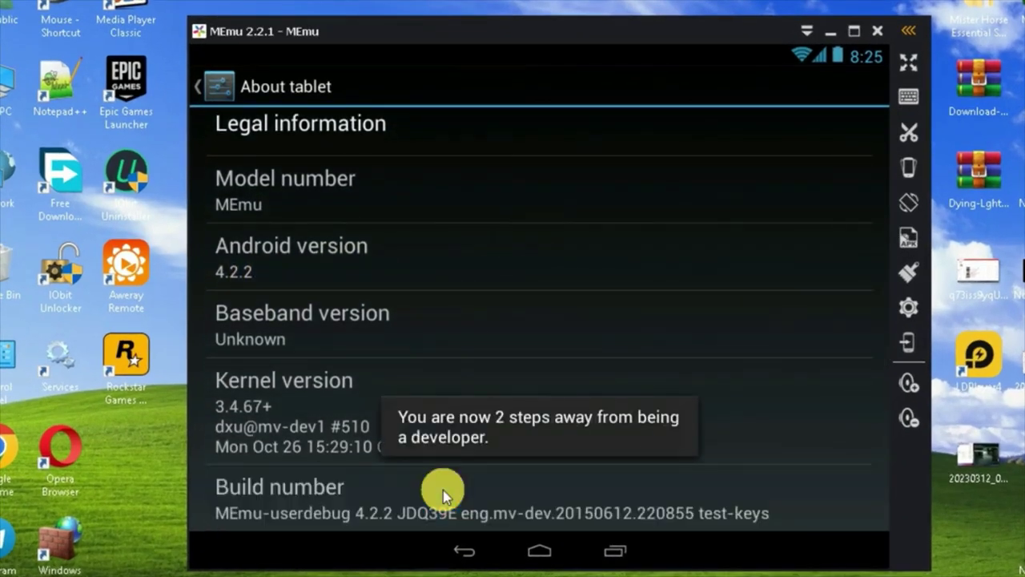
click(443, 490)
click(509, 474)
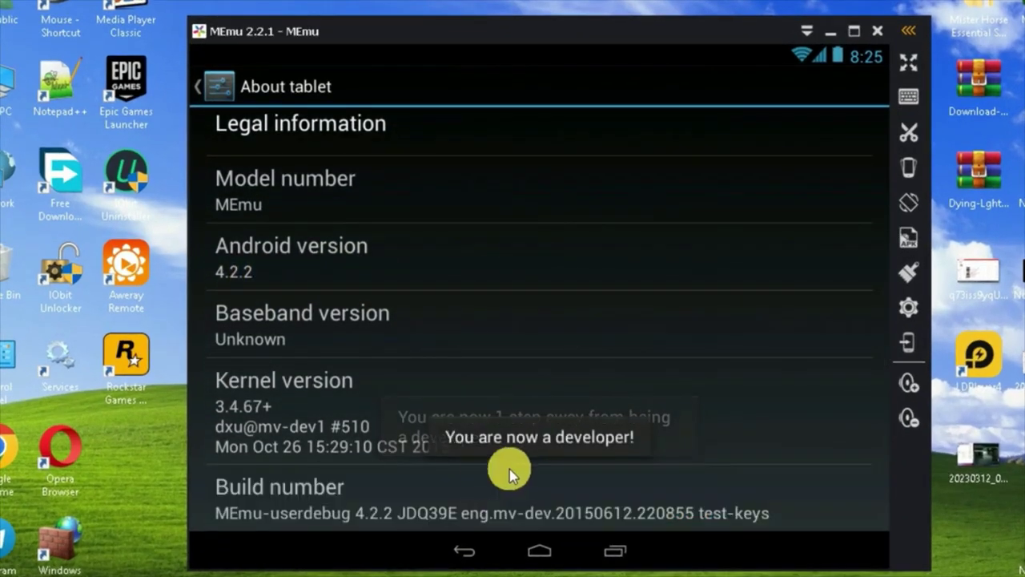
- Turn off the window animation scale in Developer options
click(459, 551)
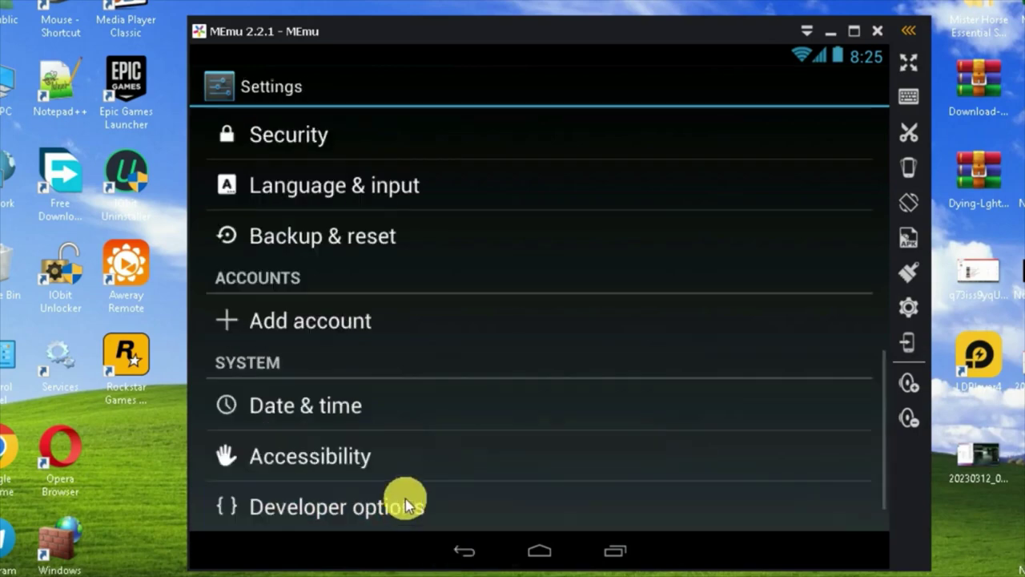
click(403, 499)
drag(587, 398, 671, 142)
scroll(614, 462, down, 5)
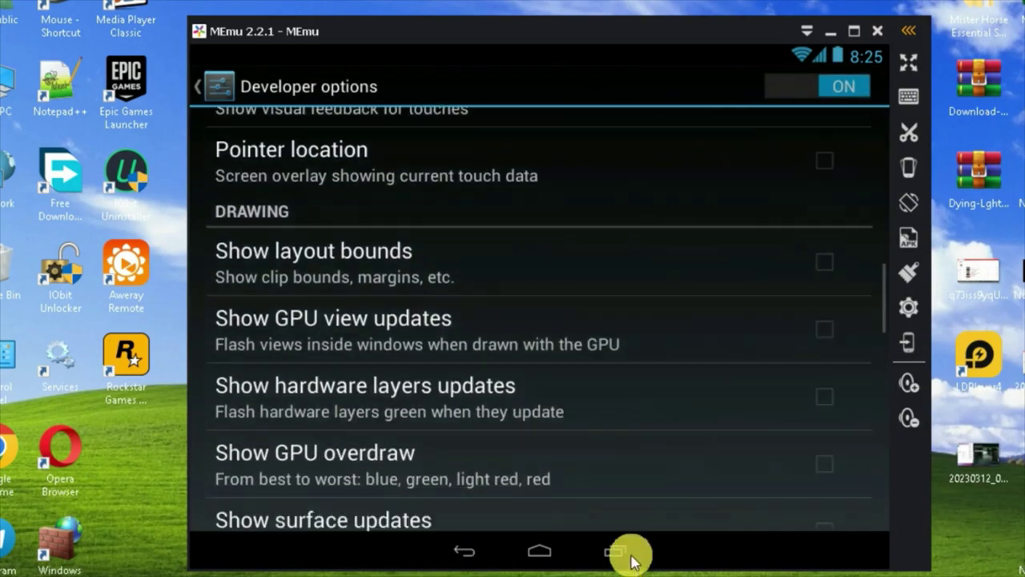
scroll(586, 444, down, 3)
click(503, 364)
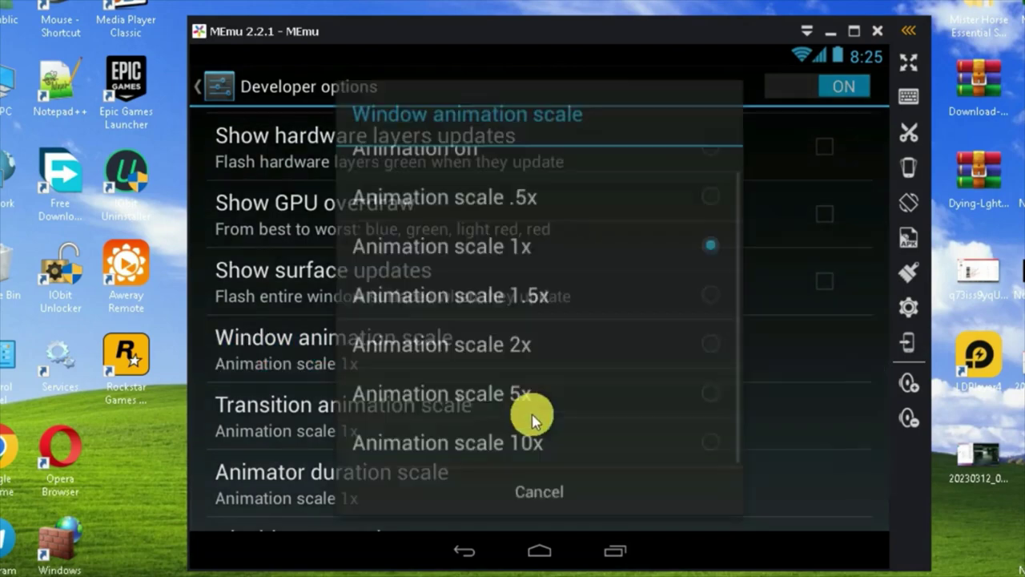
drag(490, 190, 531, 238)
click(542, 183)
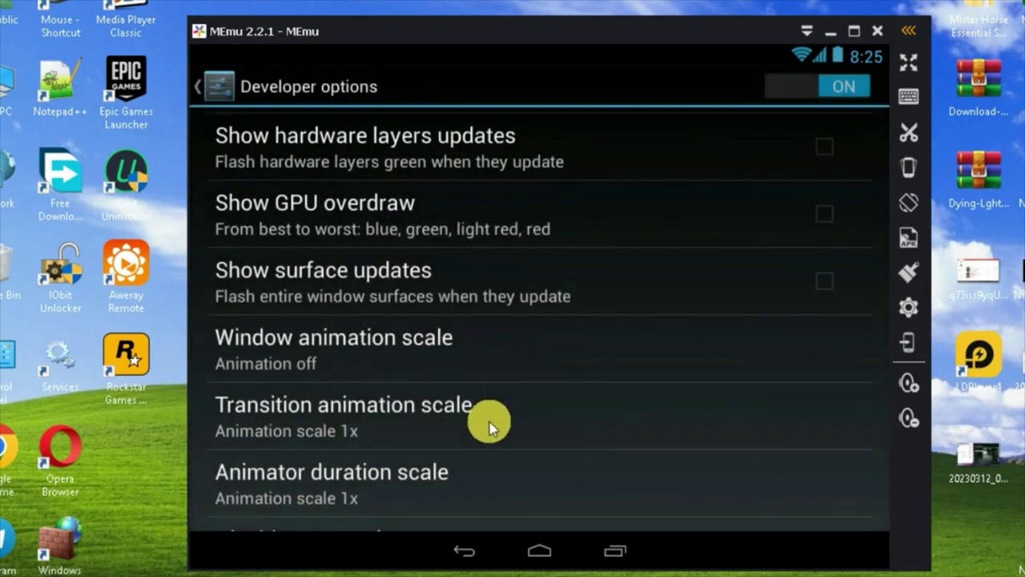
- Turn off the transition animation and animator duration scales
click(488, 420)
drag(676, 184, 684, 201)
click(685, 190)
scroll(652, 286, down, 2)
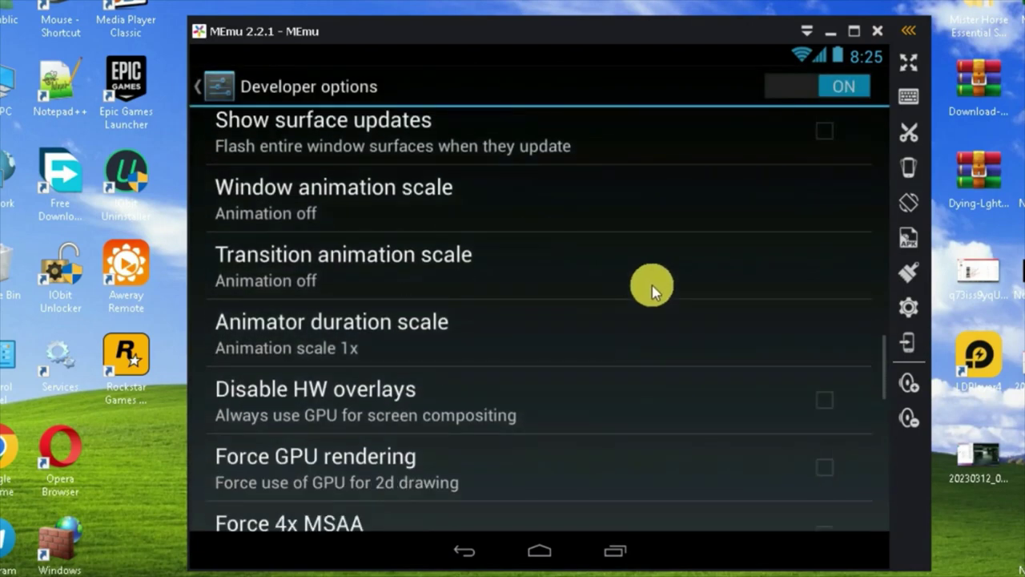
click(594, 309)
drag(621, 189, 622, 227)
click(617, 168)
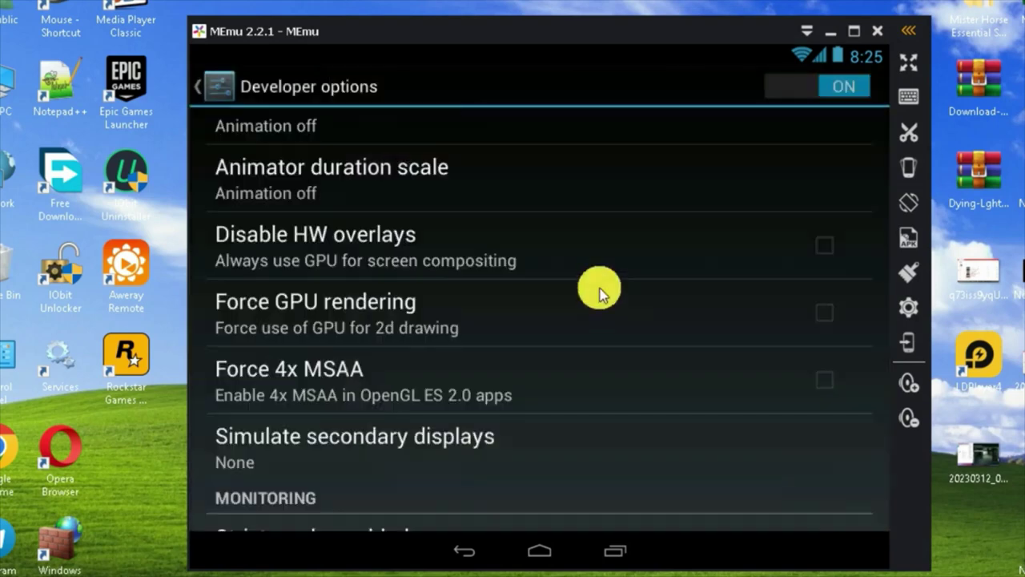
- Enable Force 4x MSAA, keep the Standard background process limit, and return to Settings
click(446, 391)
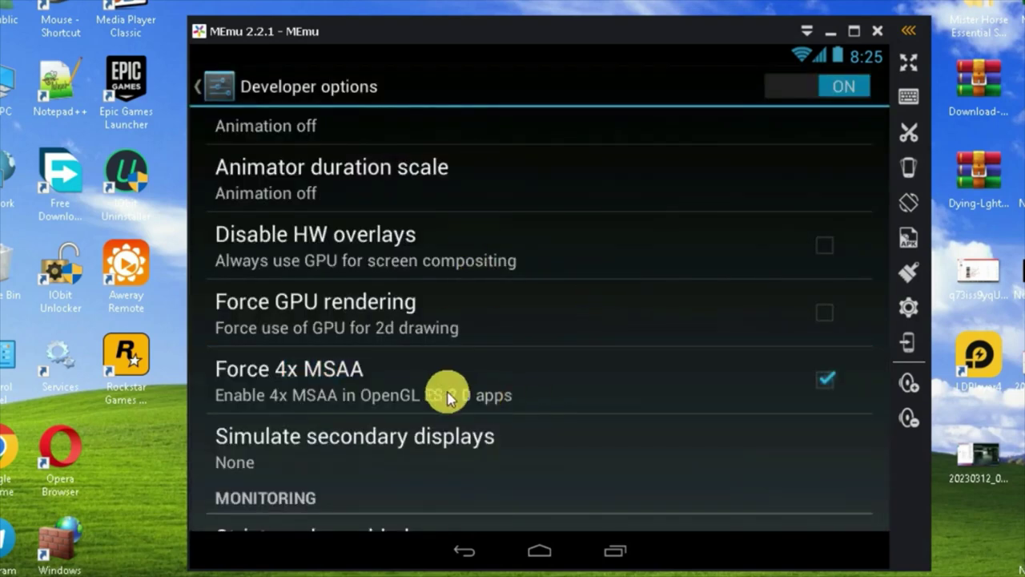
drag(601, 258, 616, 485)
mouse_move(588, 270)
mouse_down()
mouse_move(602, 374)
mouse_move(639, 171)
mouse_up()
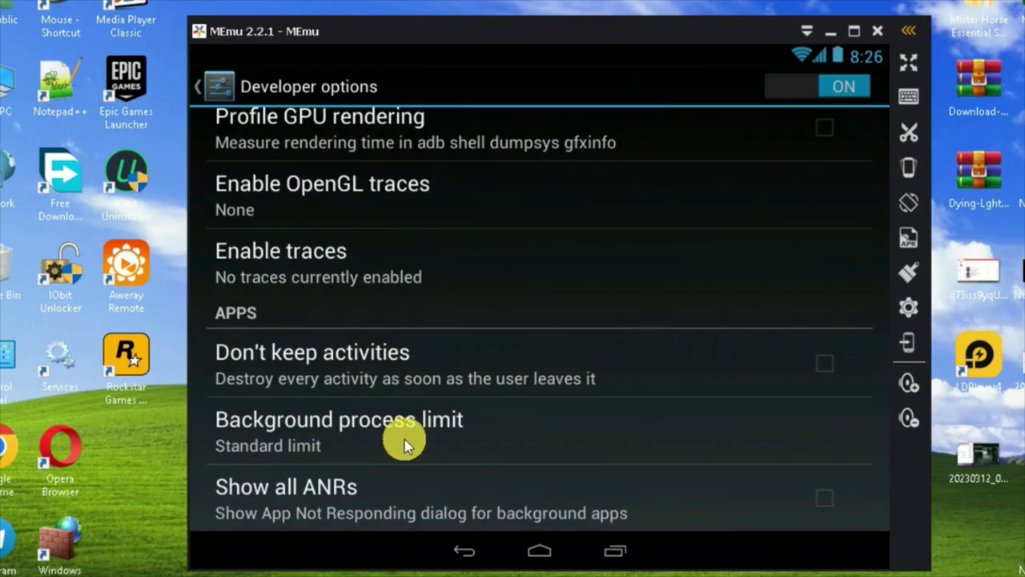
click(402, 443)
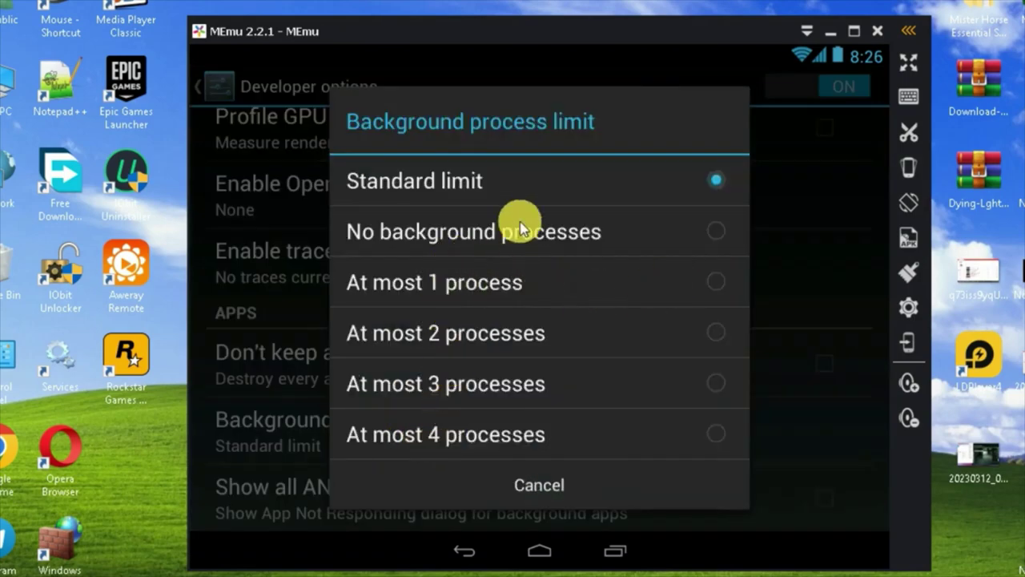
click(245, 418)
click(460, 549)
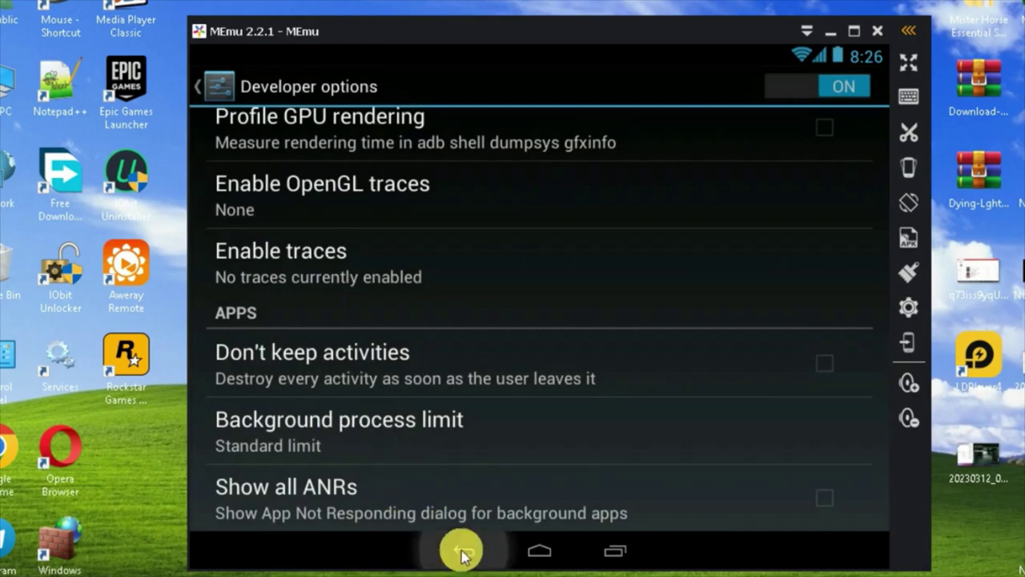
scroll(481, 400, up, 5)
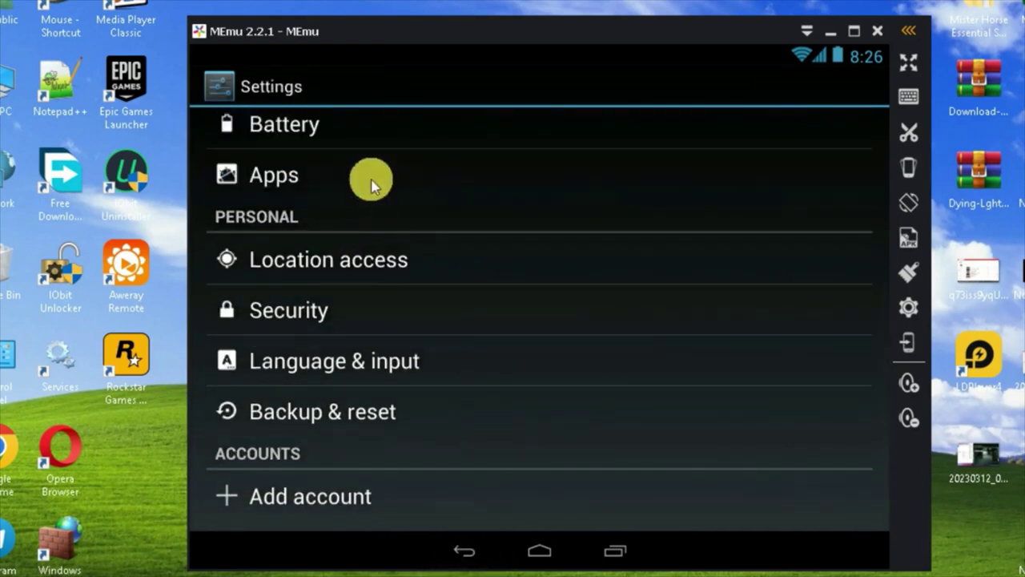
- Browse the running and all apps lists in Settings > Apps, then close Settings via Recent apps
click(373, 178)
drag(647, 366, 601, 364)
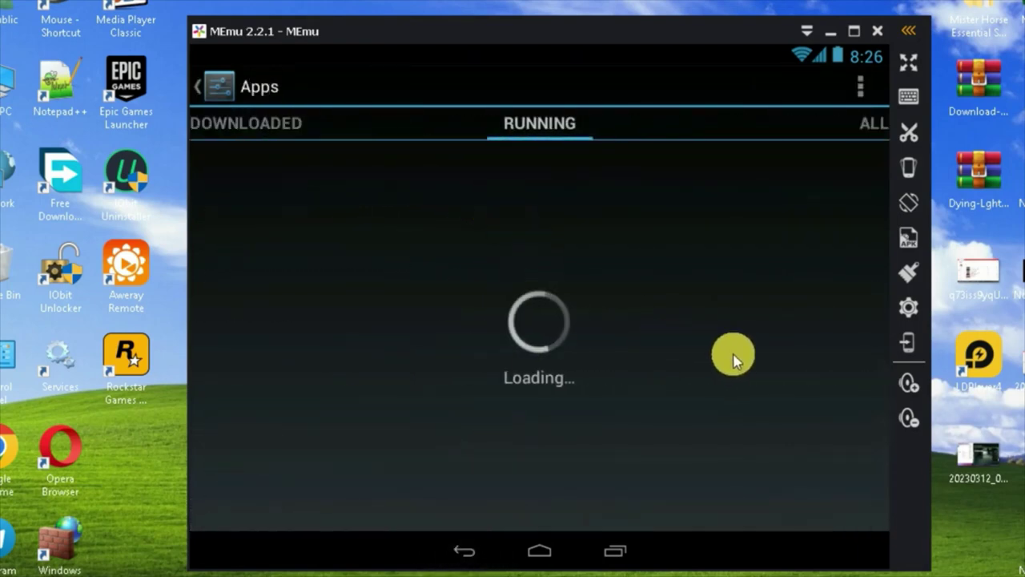
drag(735, 359, 558, 360)
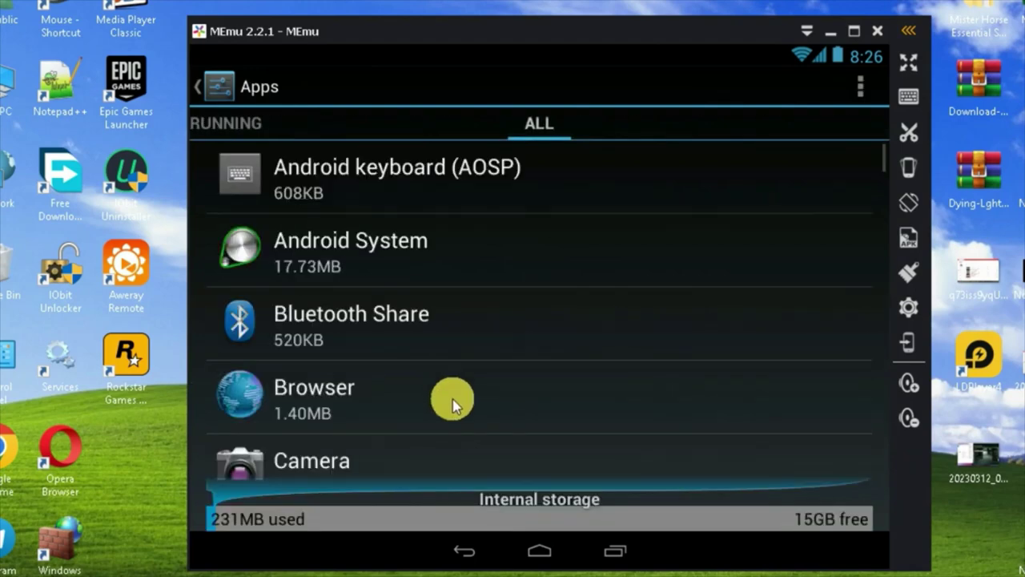
scroll(508, 370, down, 5)
scroll(492, 389, down, 3)
drag(458, 405, 458, 201)
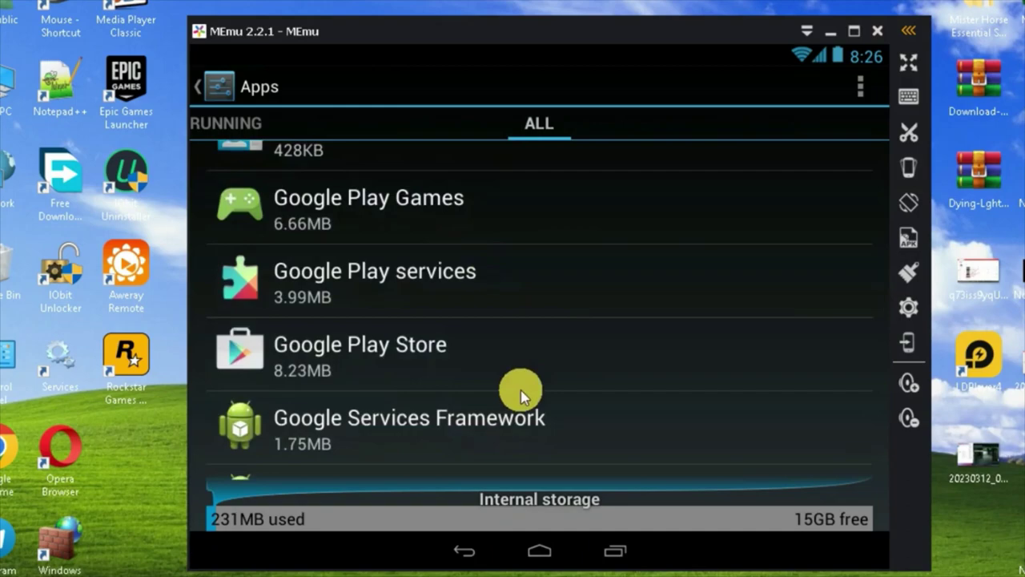
click(614, 550)
click(790, 157)
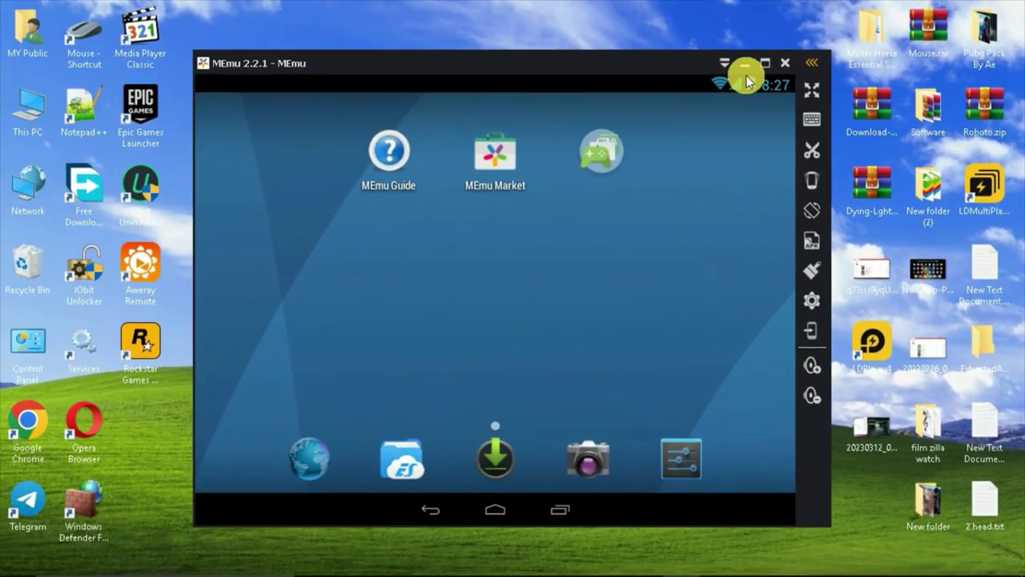
- Minimize MEmu, group Hill_Climb_Racing_base.apk with its companion file, and cut both
click(744, 69)
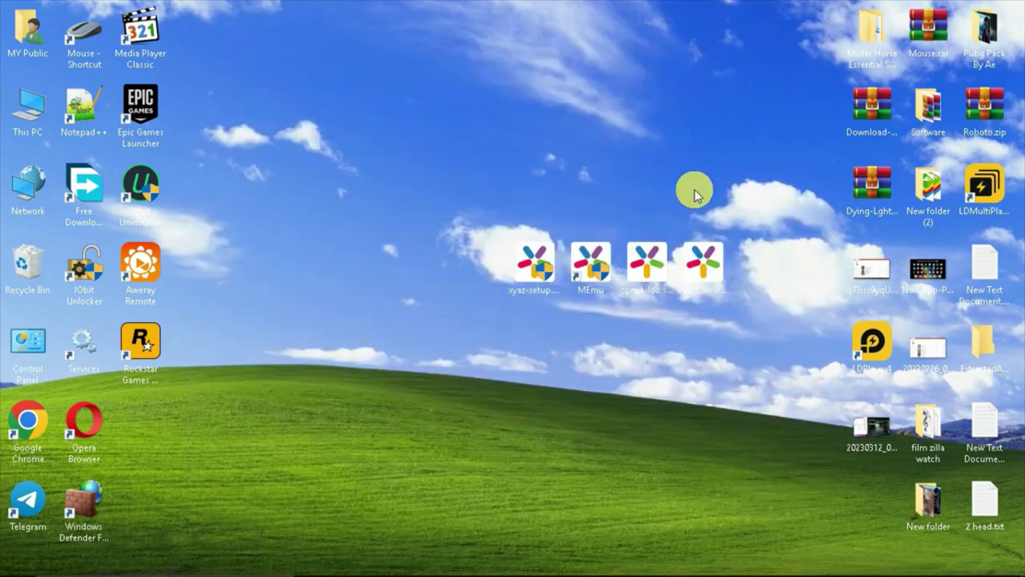
mouse_move(647, 266)
mouse_down()
mouse_move(494, 366)
mouse_move(479, 344)
mouse_up()
drag(702, 266, 554, 358)
mouse_move(683, 478)
mouse_down()
mouse_move(475, 382)
mouse_move(437, 336)
mouse_up()
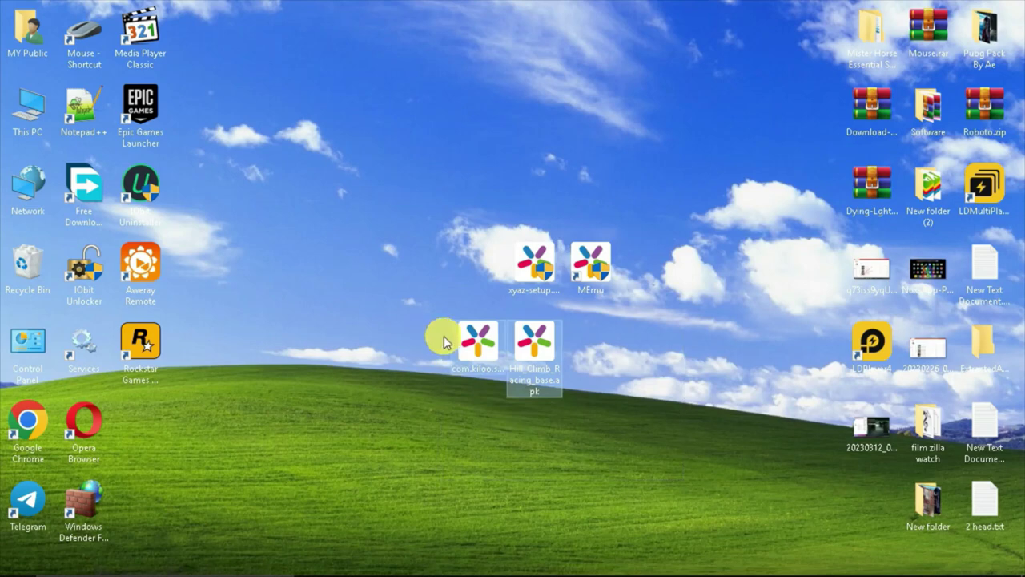
mouse_move(631, 561)
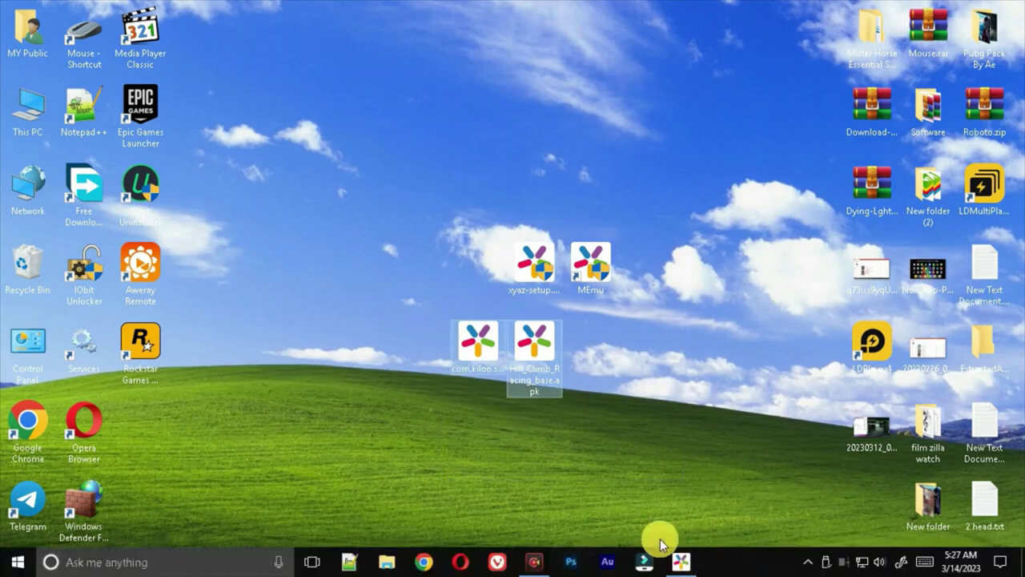
click(639, 473)
drag(681, 479, 464, 340)
right_click(464, 341)
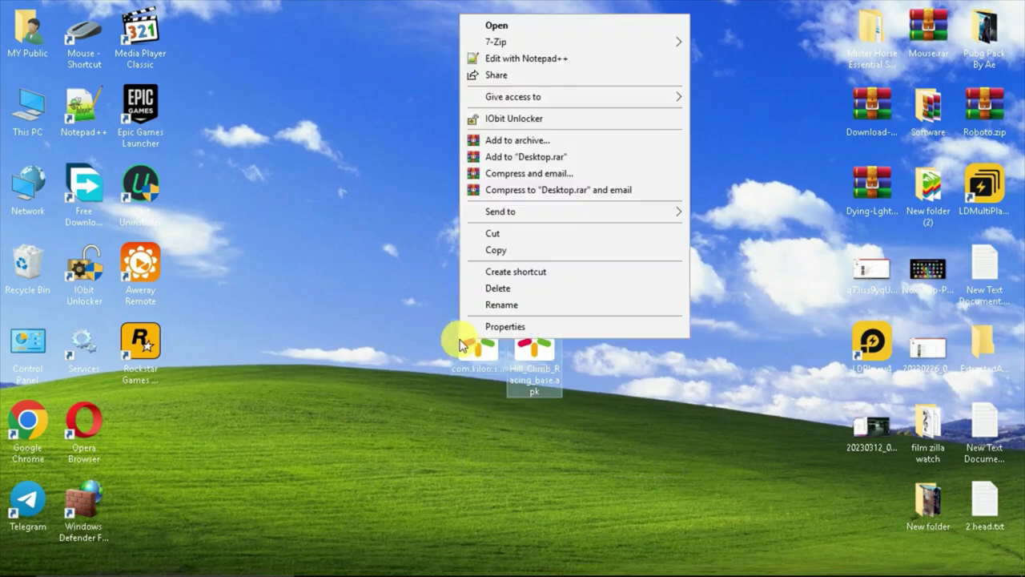
click(500, 234)
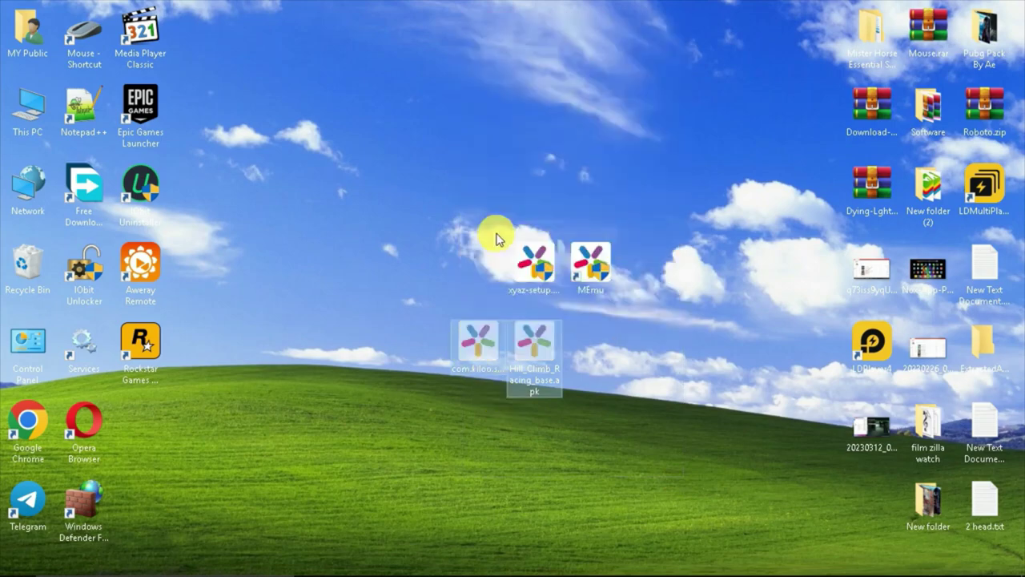
- Paste the two game files into This PC > Downloads > MEmu Download
double_click(27, 111)
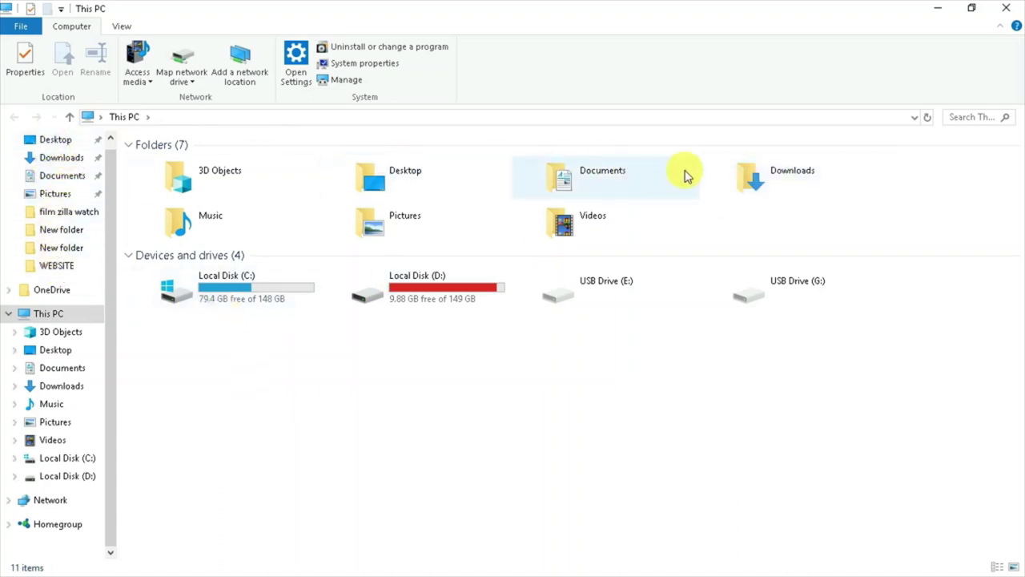
double_click(789, 180)
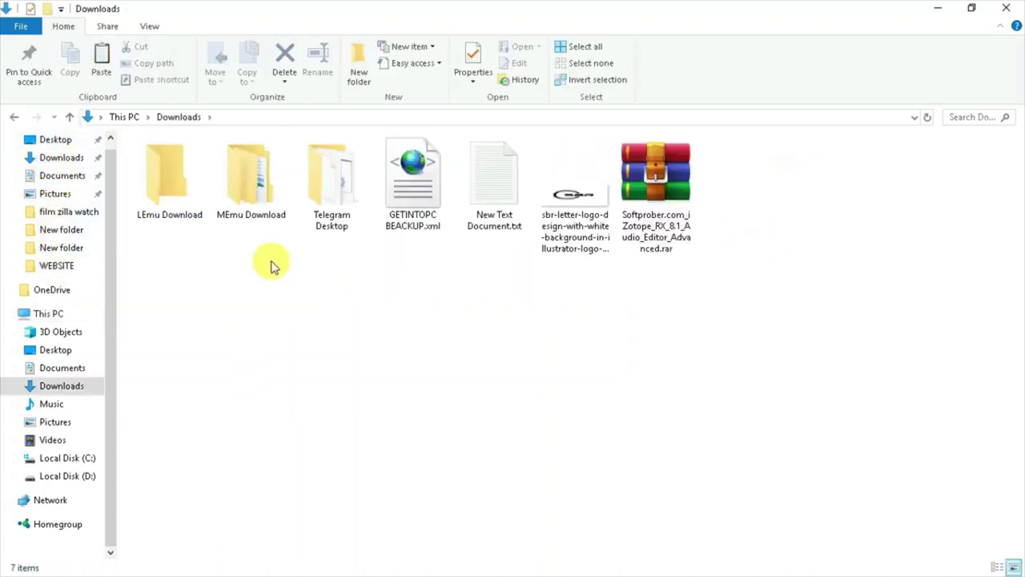
double_click(256, 194)
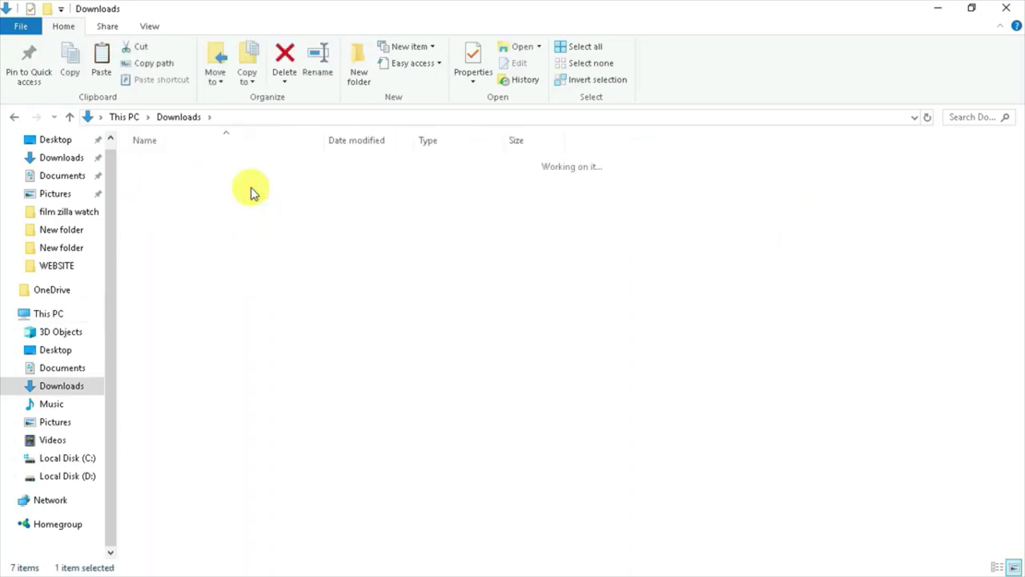
right_click(327, 378)
click(375, 267)
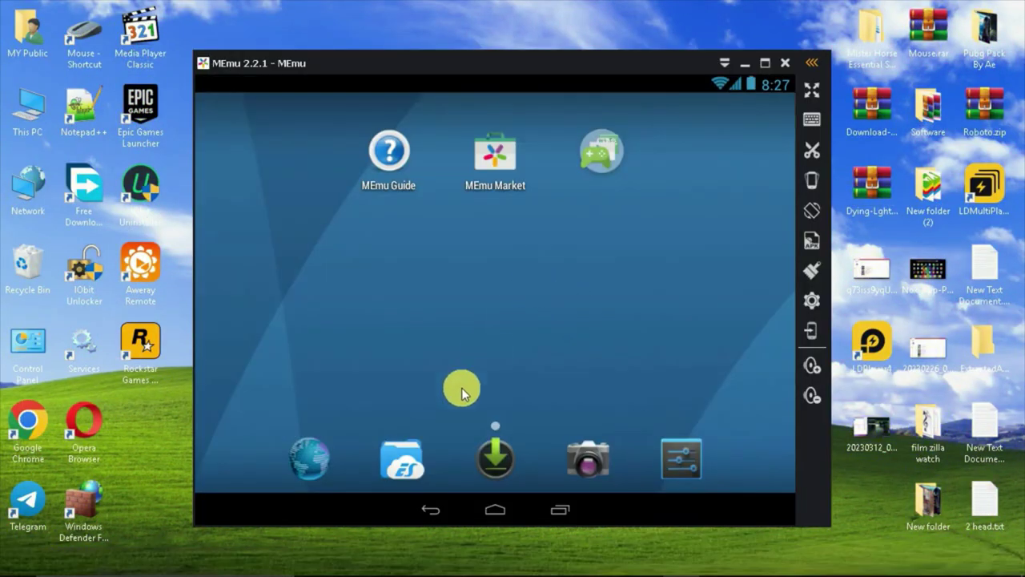
- In the file manager's Download folder, try installing the Hill Climb Racing APK and dismiss the parse error
click(405, 463)
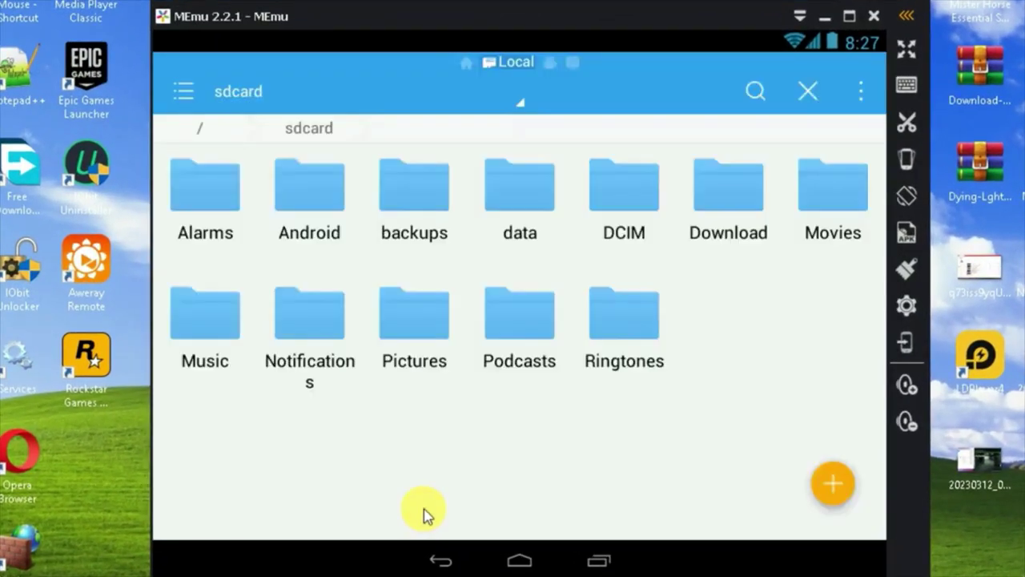
click(713, 224)
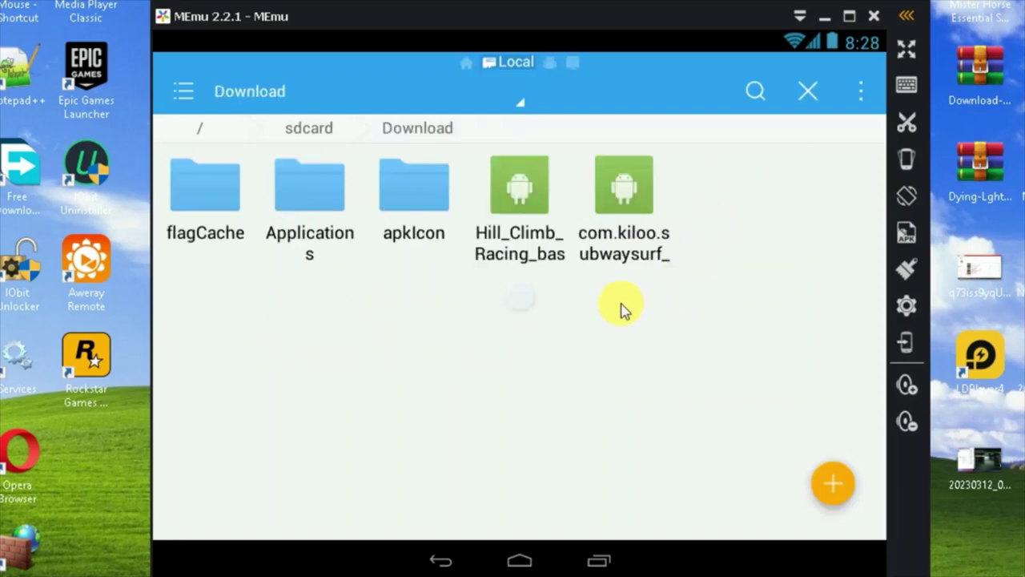
click(511, 227)
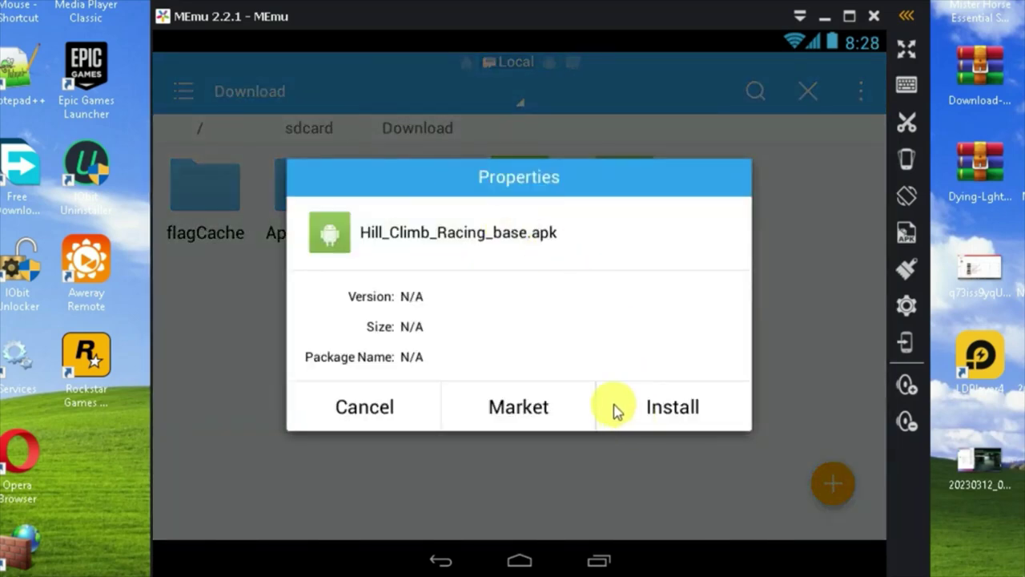
click(615, 410)
click(521, 377)
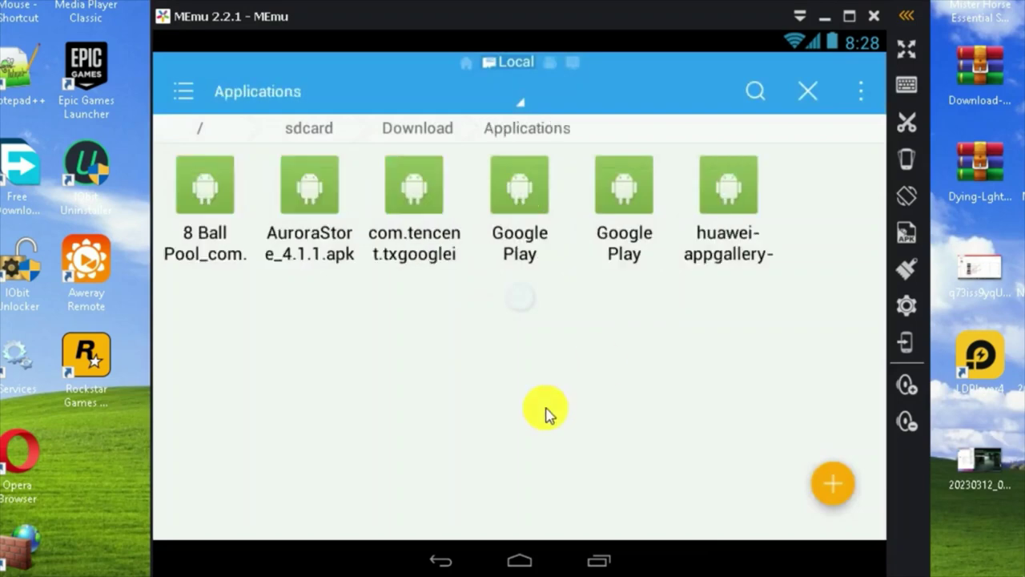
click(442, 559)
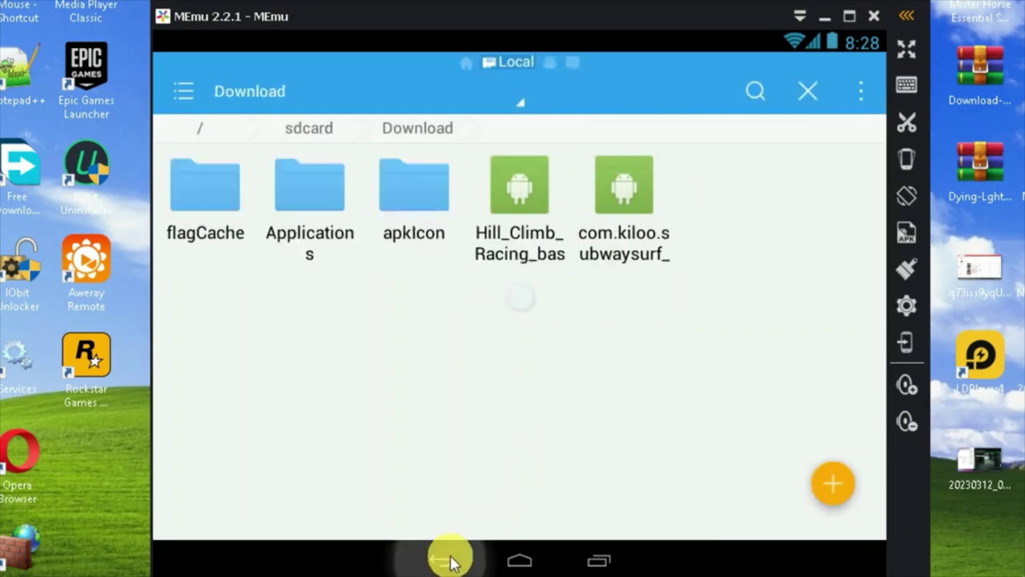
- Try installing the Google Play and subway surf APKs, cancelling the Google Play Games update
click(317, 212)
click(513, 218)
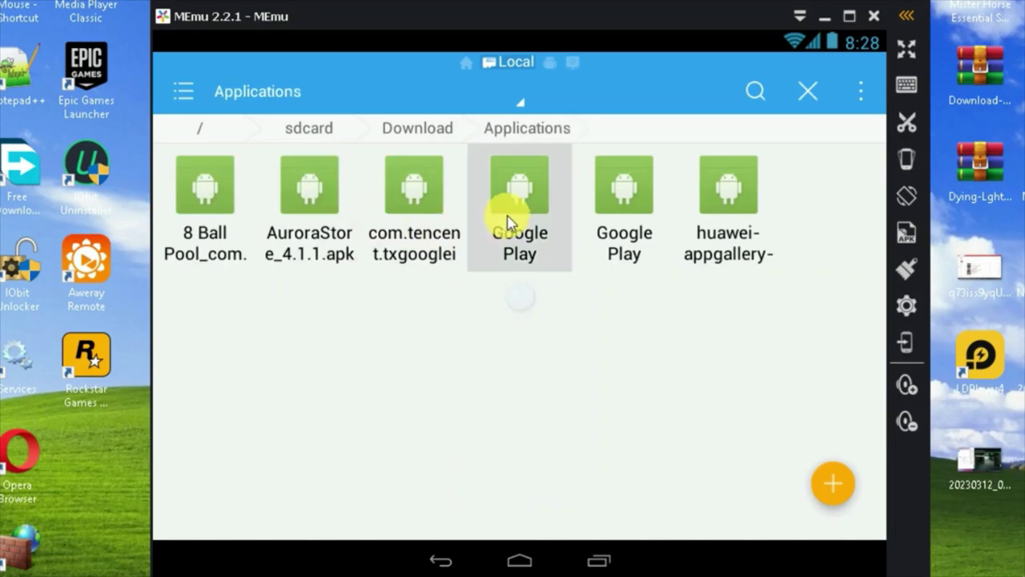
click(673, 447)
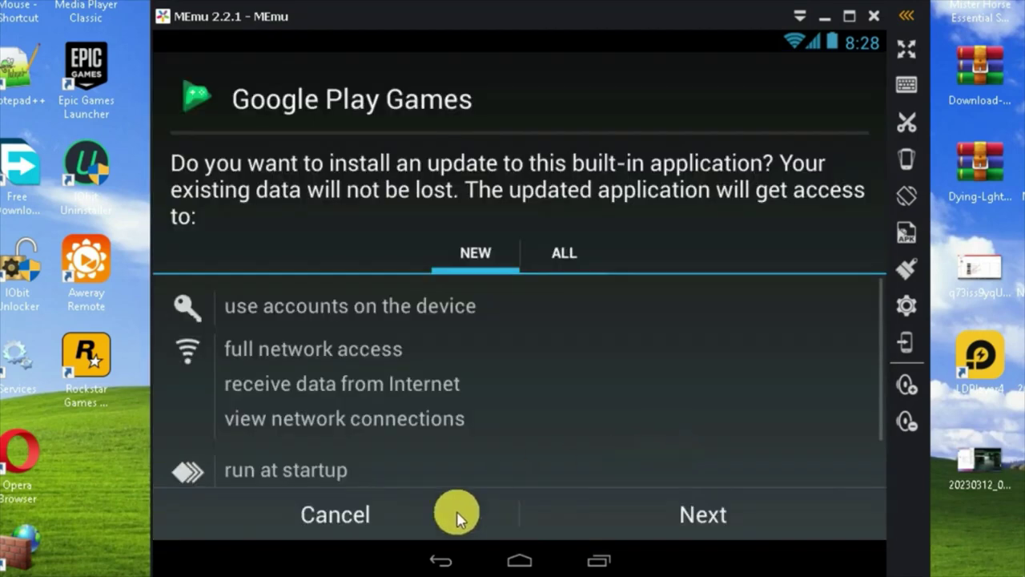
click(458, 514)
click(442, 560)
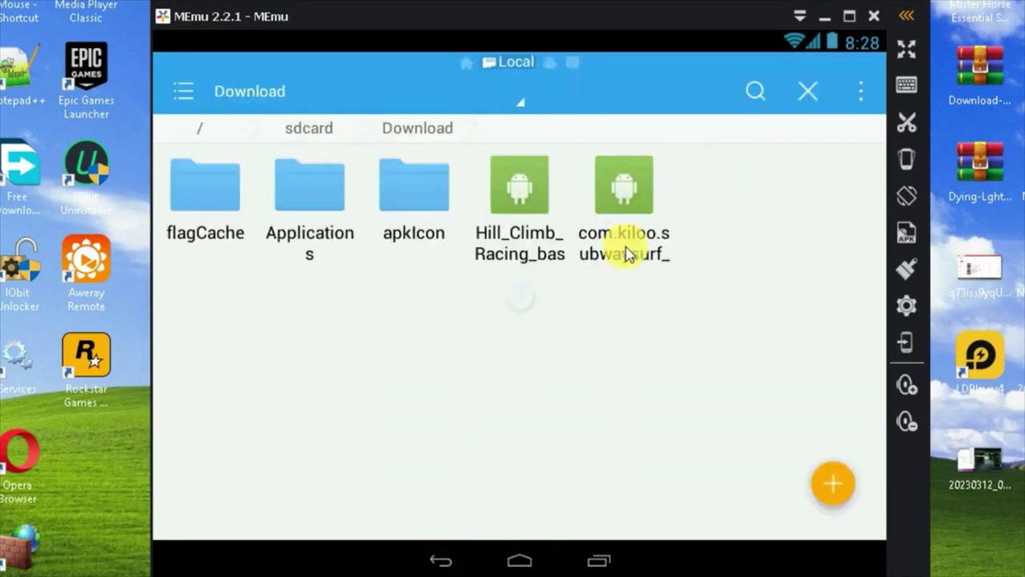
click(623, 232)
click(647, 424)
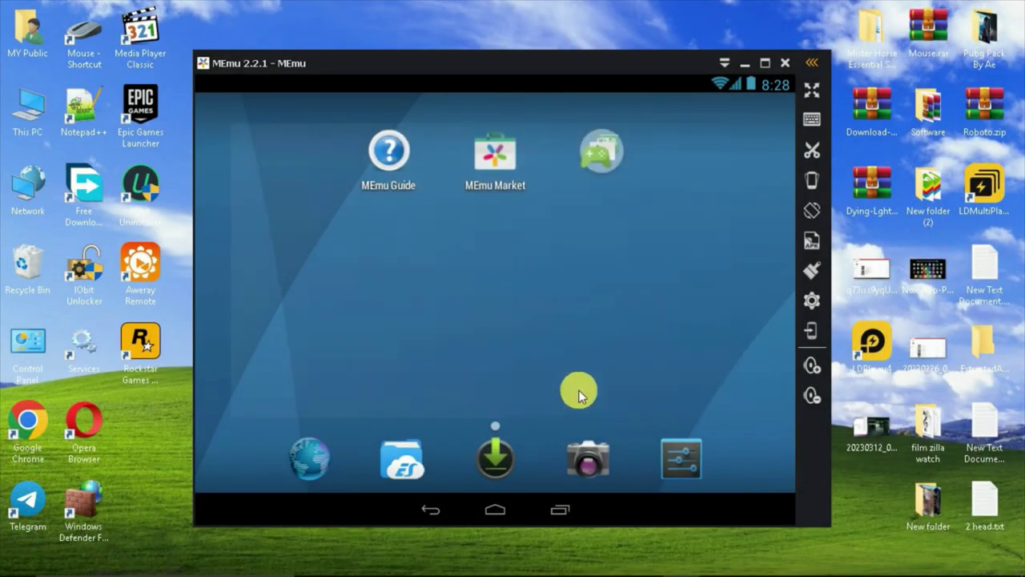
- Sign in to Play Store with the Google account e-mail and password, then close it from Recents
click(610, 162)
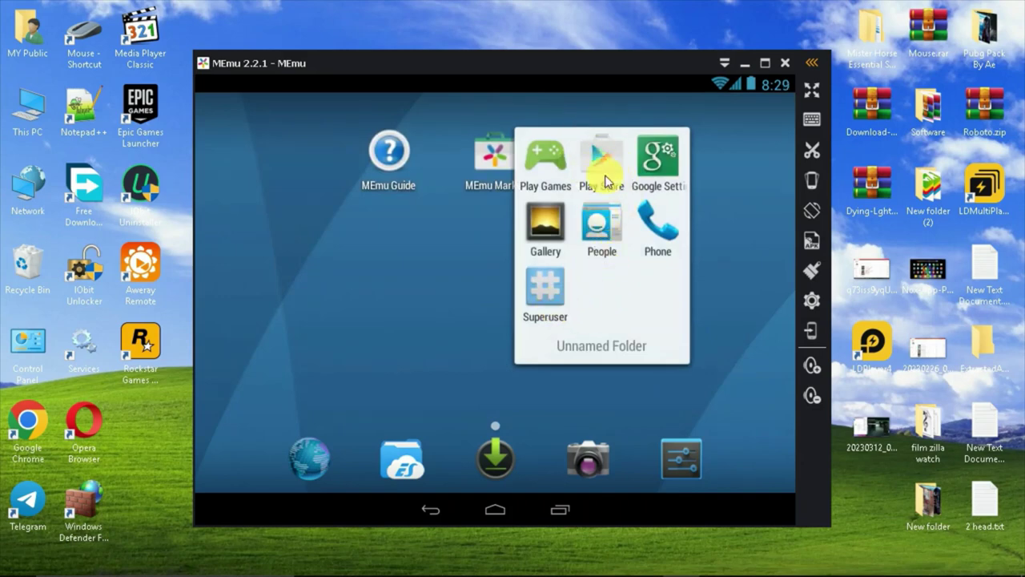
click(602, 165)
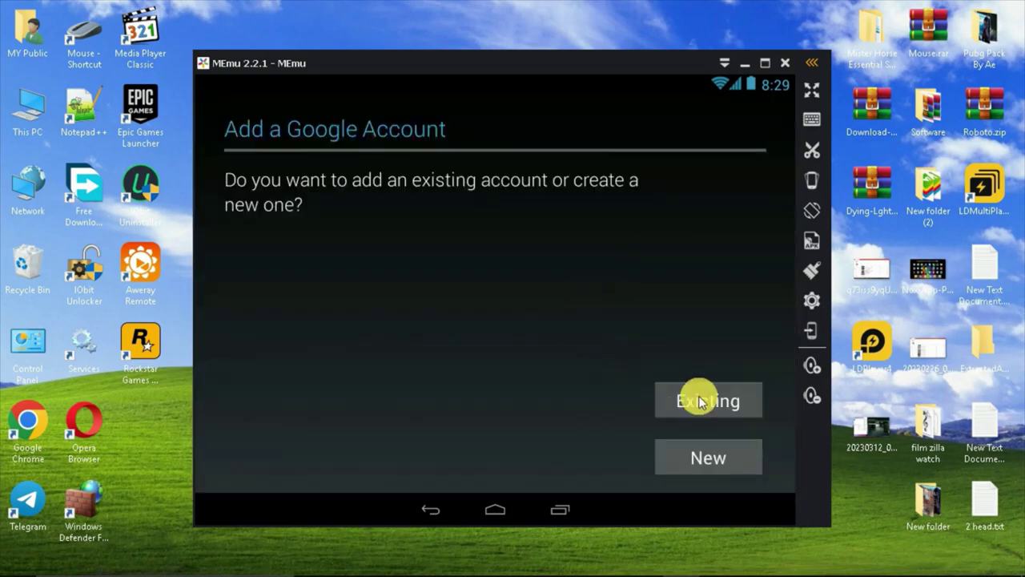
click(698, 401)
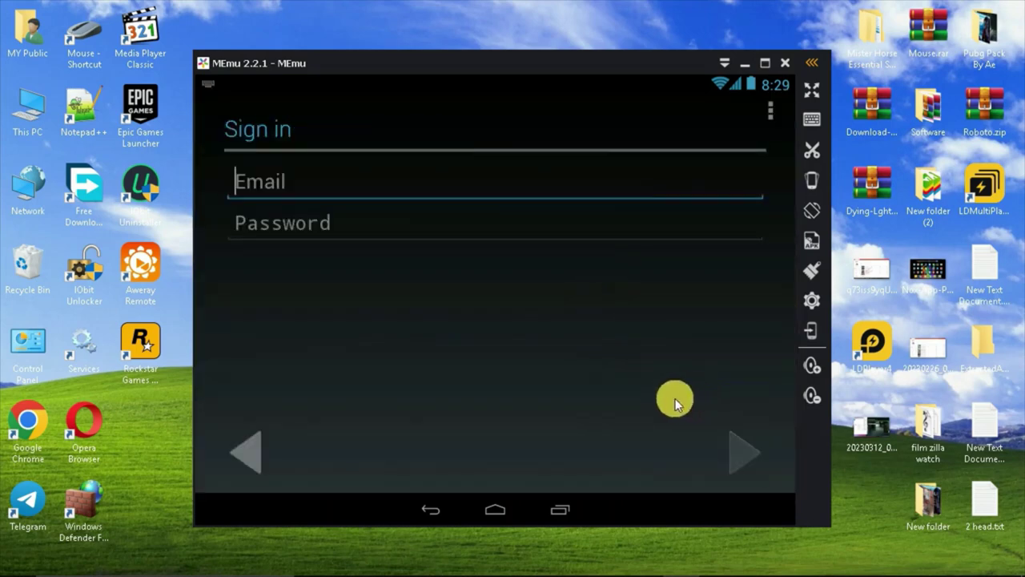
click(404, 221)
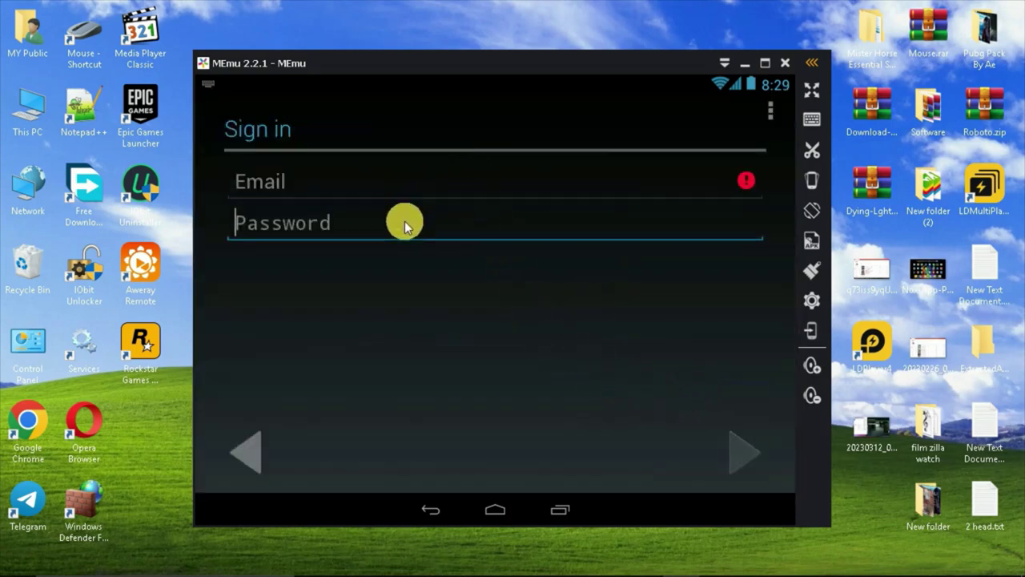
click(738, 453)
click(733, 454)
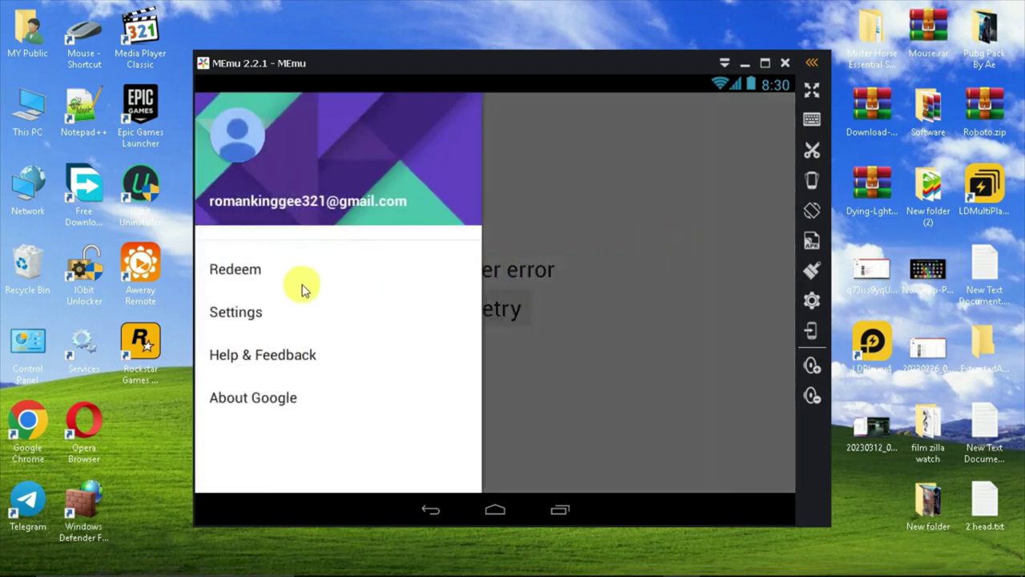
click(563, 508)
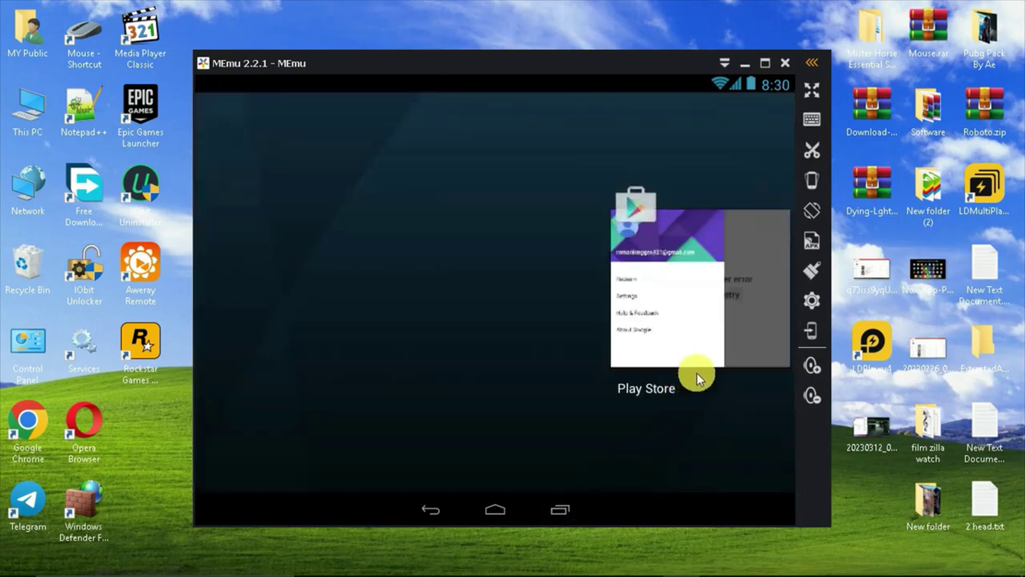
drag(696, 373, 721, 104)
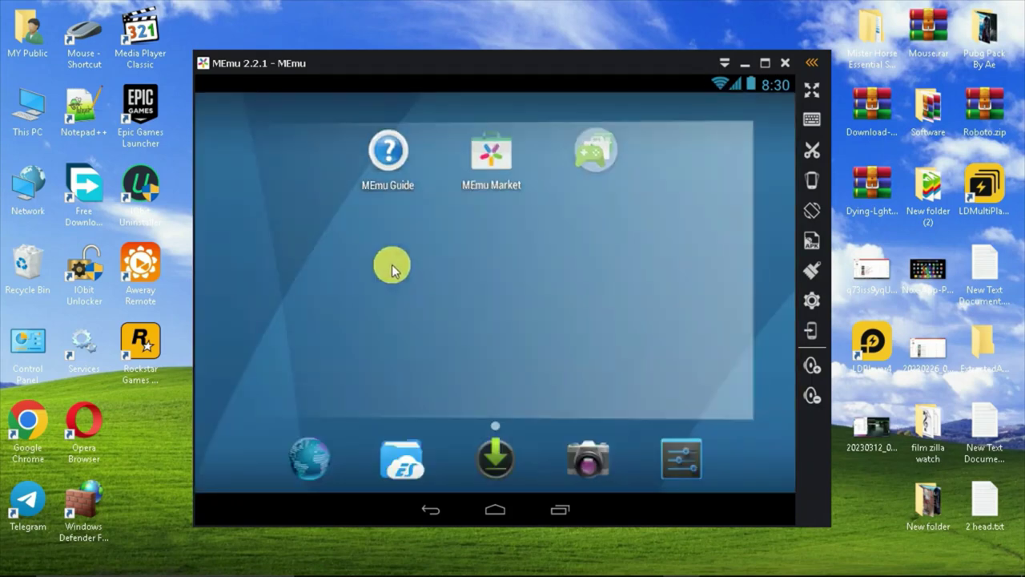
- Relaunch Play Store from the home-screen folder, dismiss its crash message, and reopen the folder
click(601, 151)
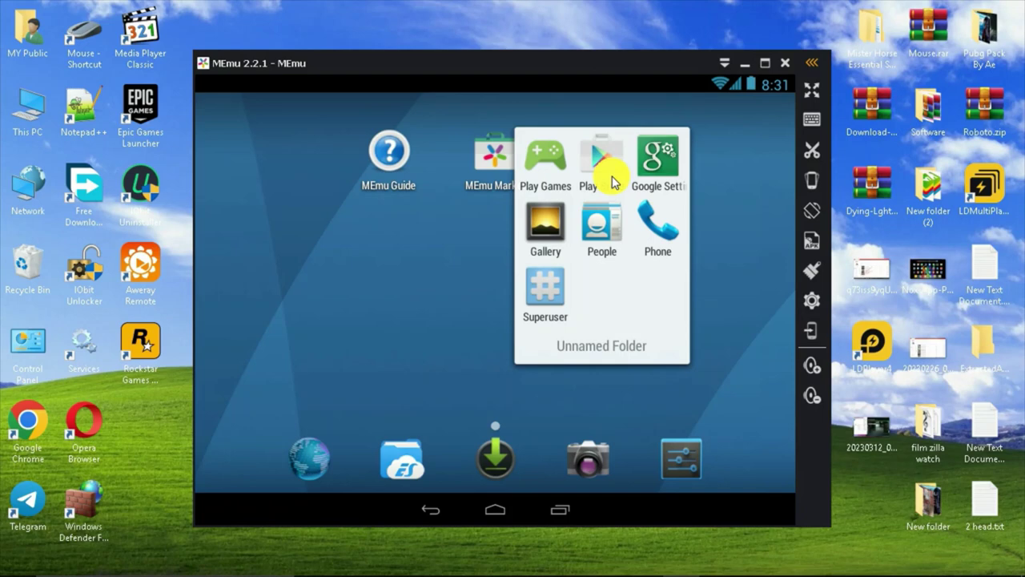
click(612, 183)
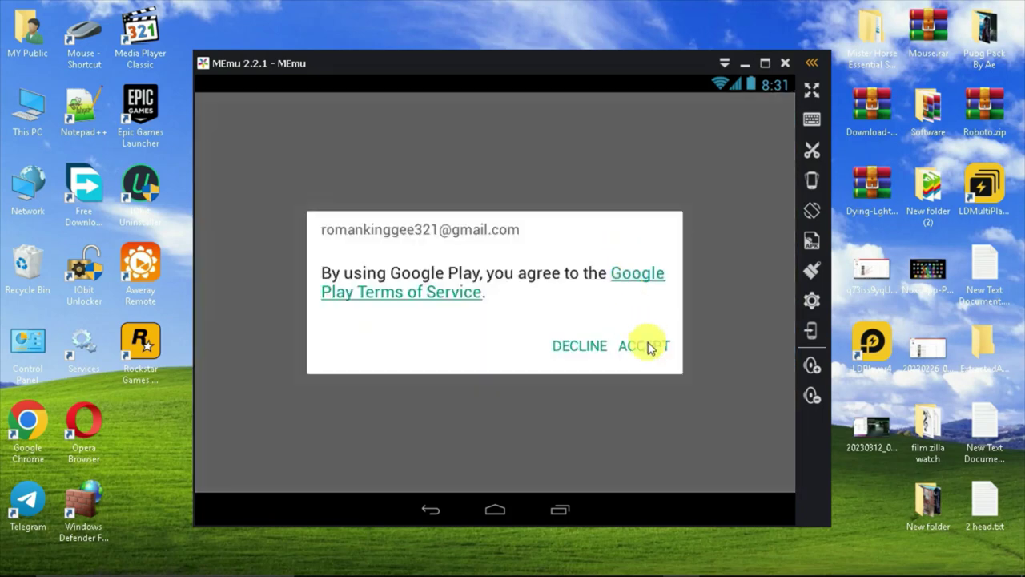
click(646, 345)
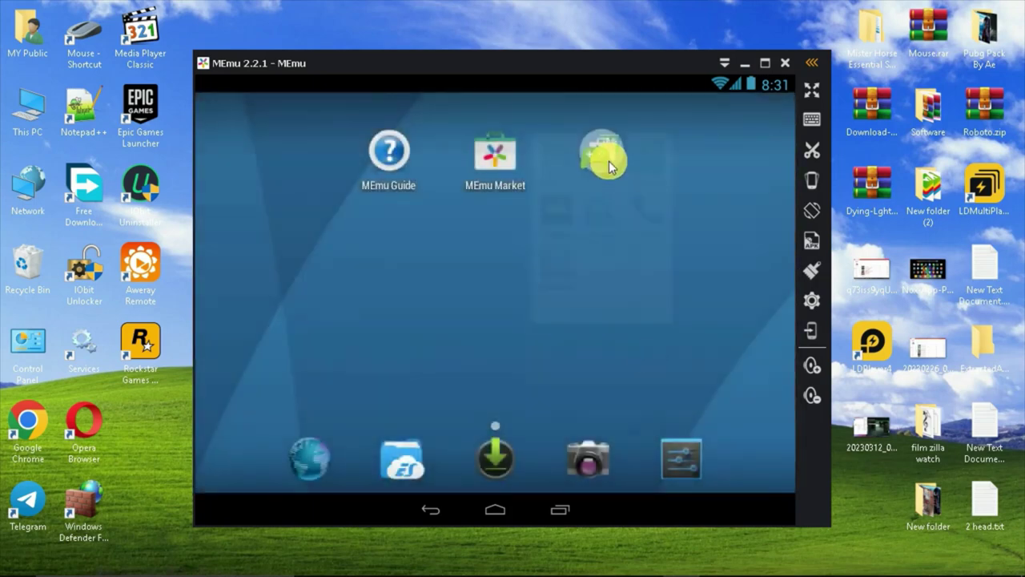
click(601, 151)
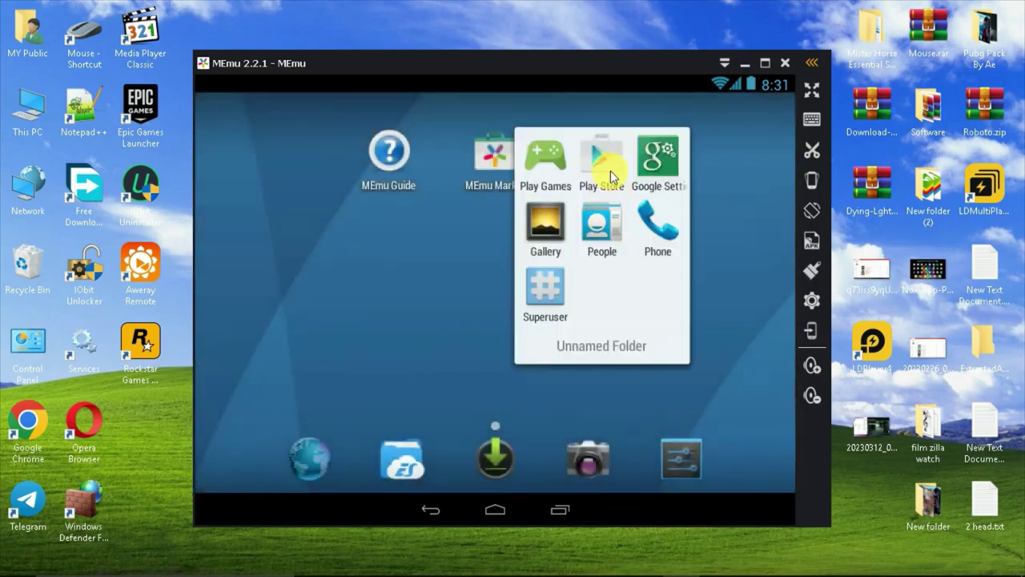
- Relaunch Play Store and search it for 'free fire'
click(610, 172)
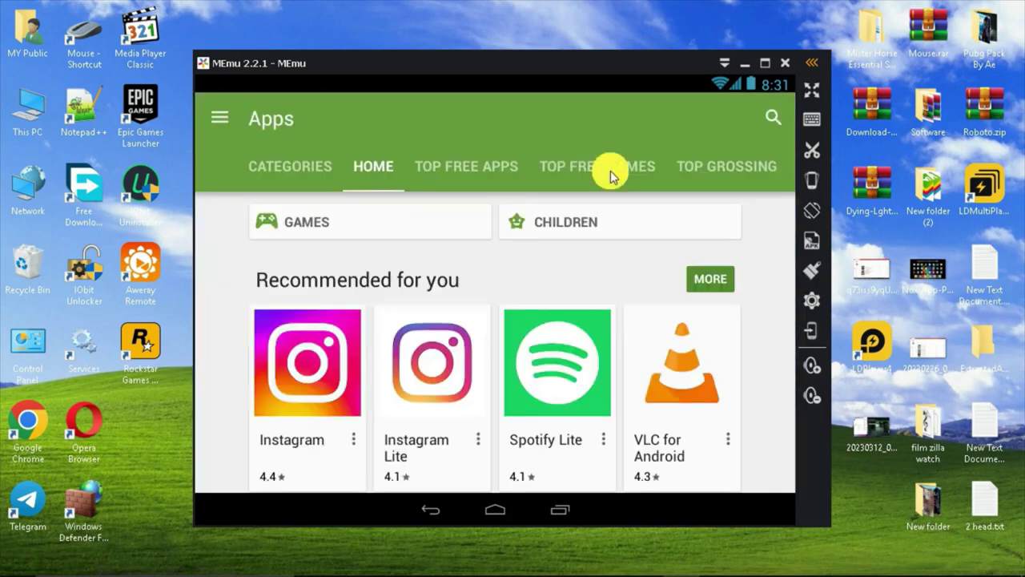
scroll(610, 171, down, 1)
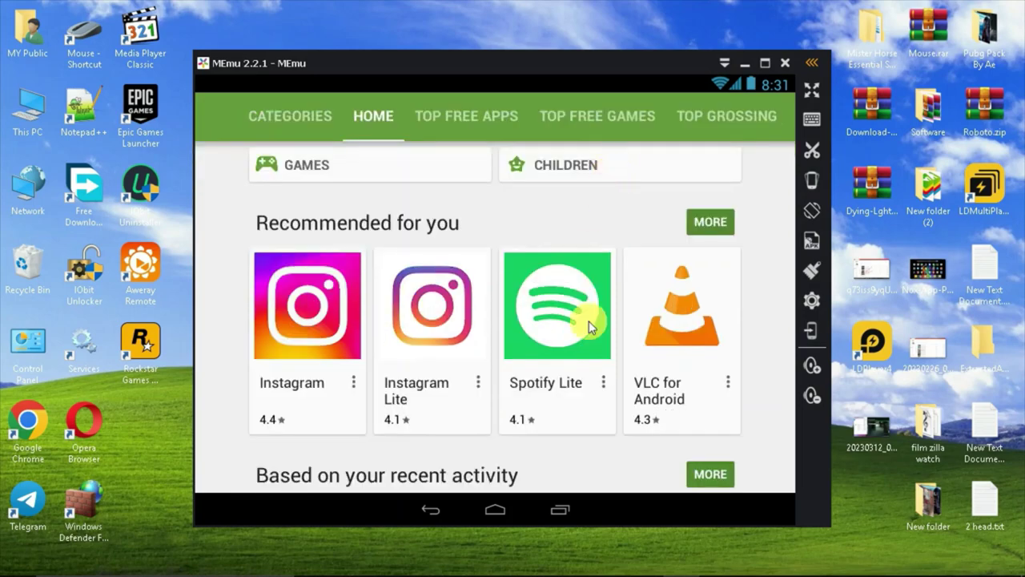
scroll(647, 187, up, 1)
click(771, 119)
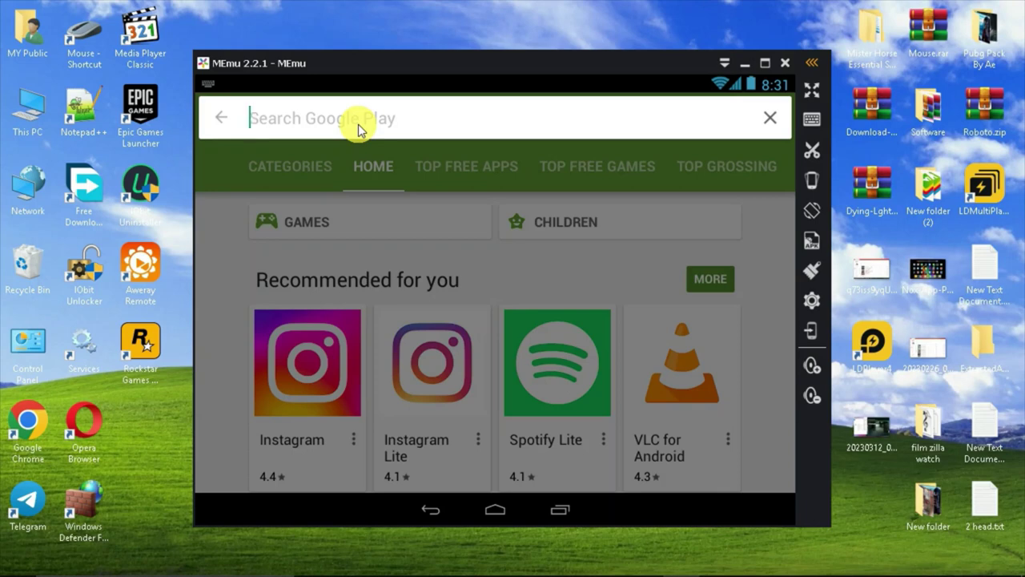
text(free)
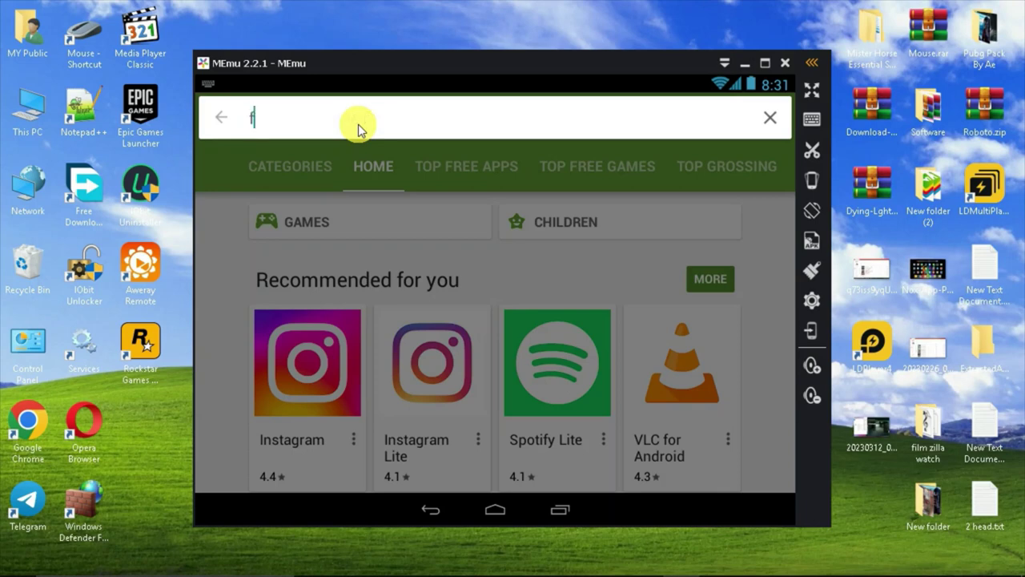
click(337, 166)
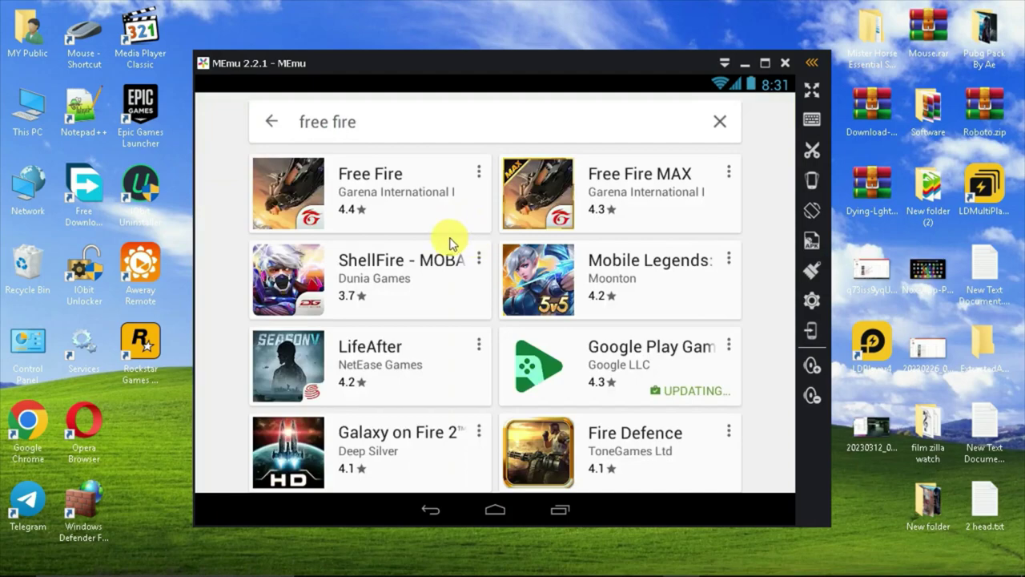
- View the Google Play Games listing, return to results, and check its download progress
drag(565, 289, 579, 200)
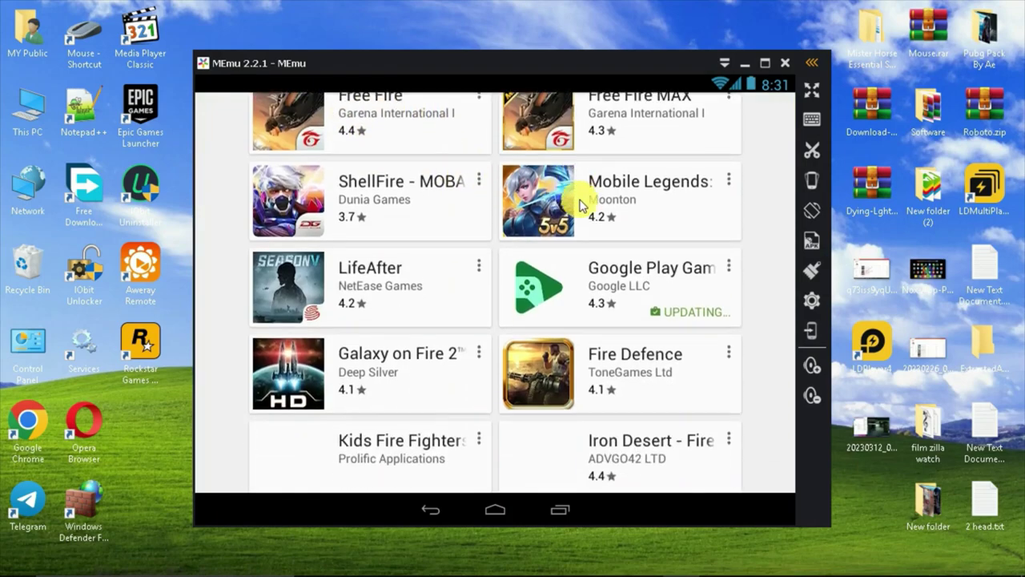
click(587, 281)
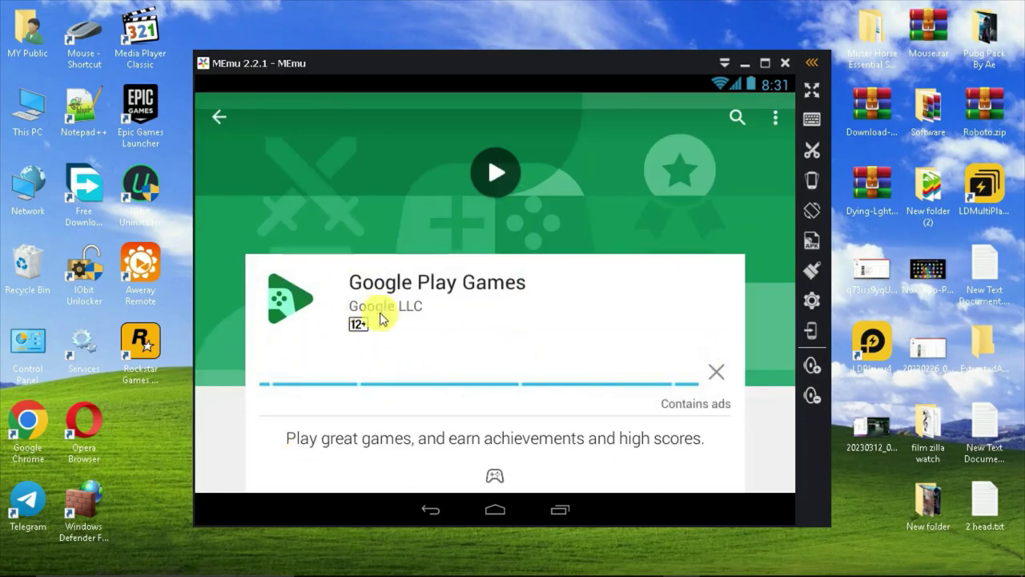
click(446, 510)
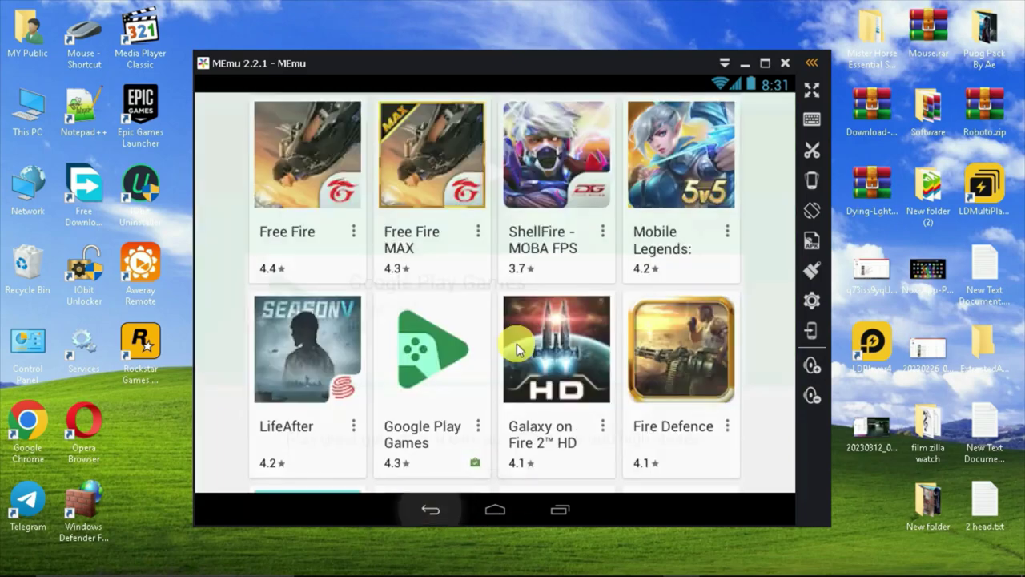
scroll(328, 251, up, 1)
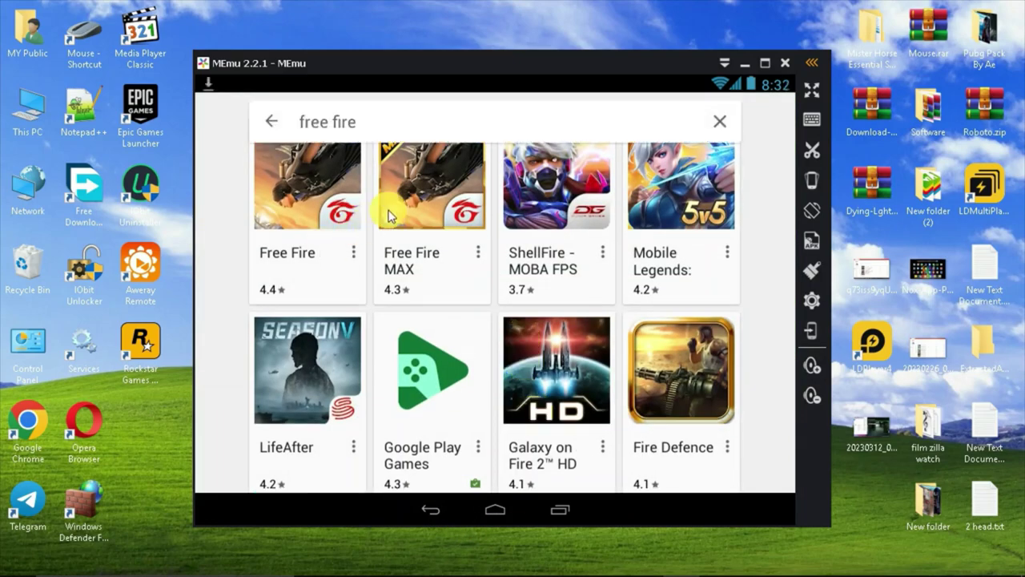
mouse_move(272, 83)
mouse_down()
mouse_move(330, 198)
mouse_move(371, 355)
mouse_move(451, 84)
mouse_up()
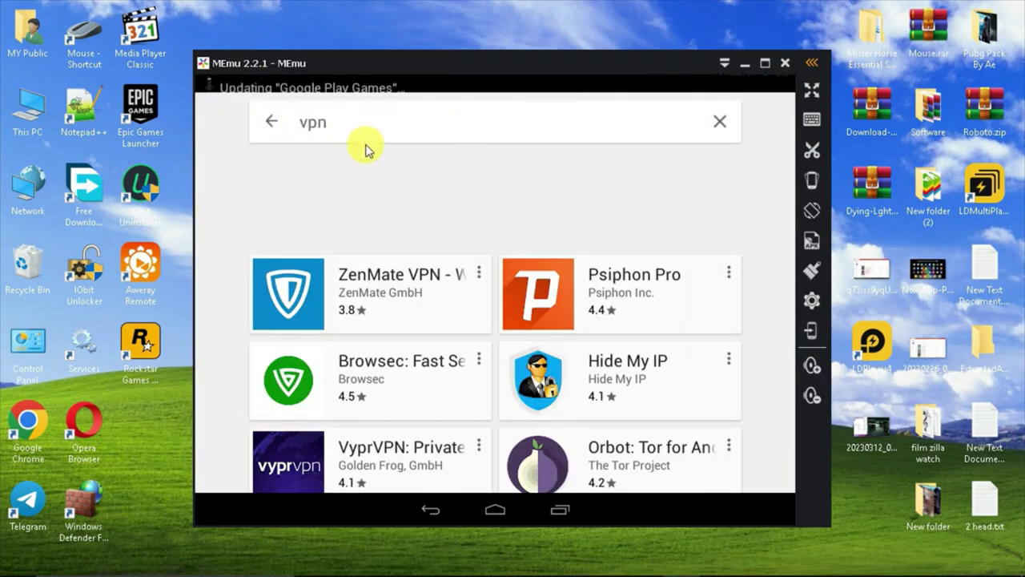
- Look over the VPN Client Pro page from the vpn results, then return and start a new search
scroll(512, 289, down, 3)
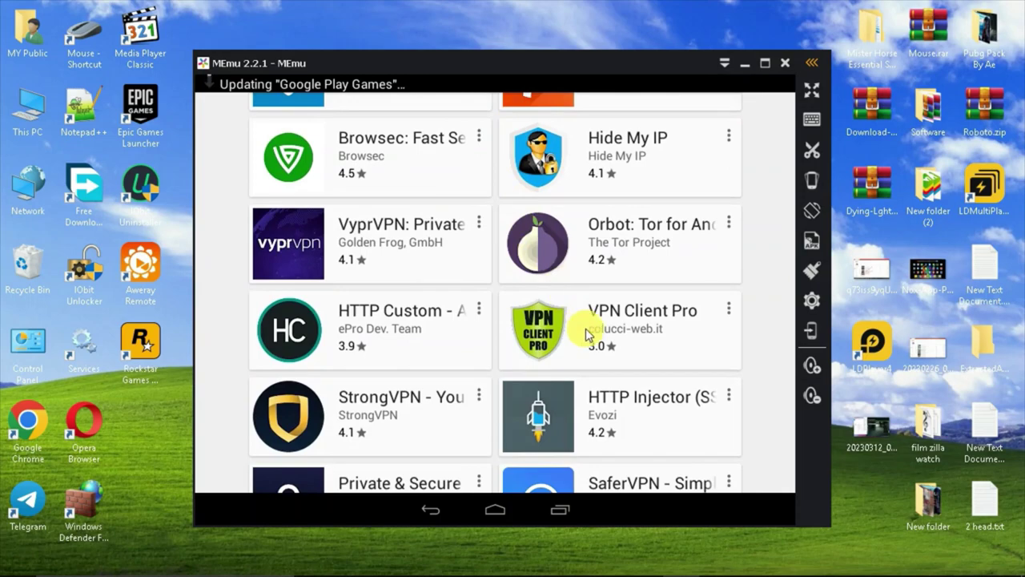
click(590, 335)
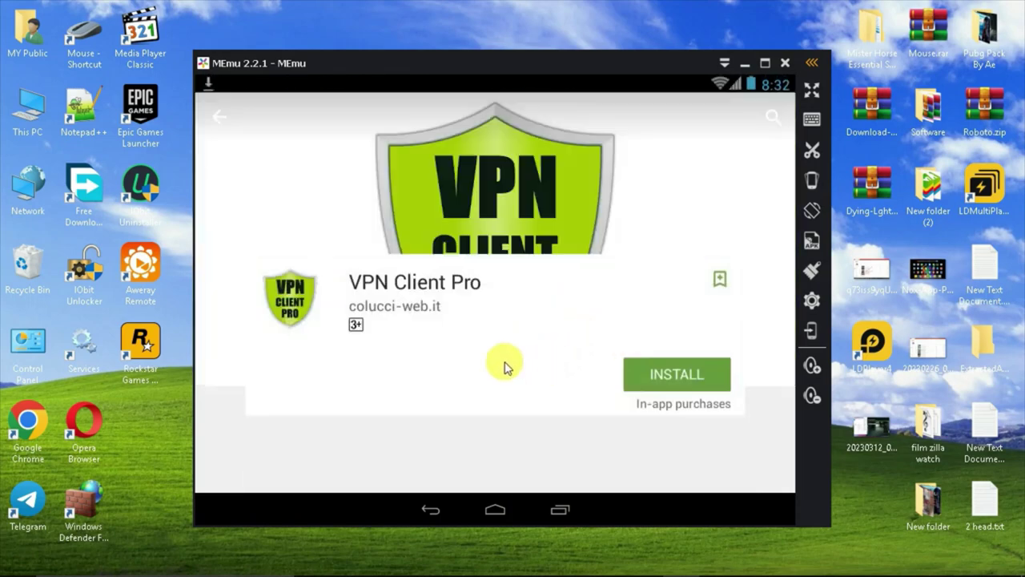
drag(507, 361, 518, 193)
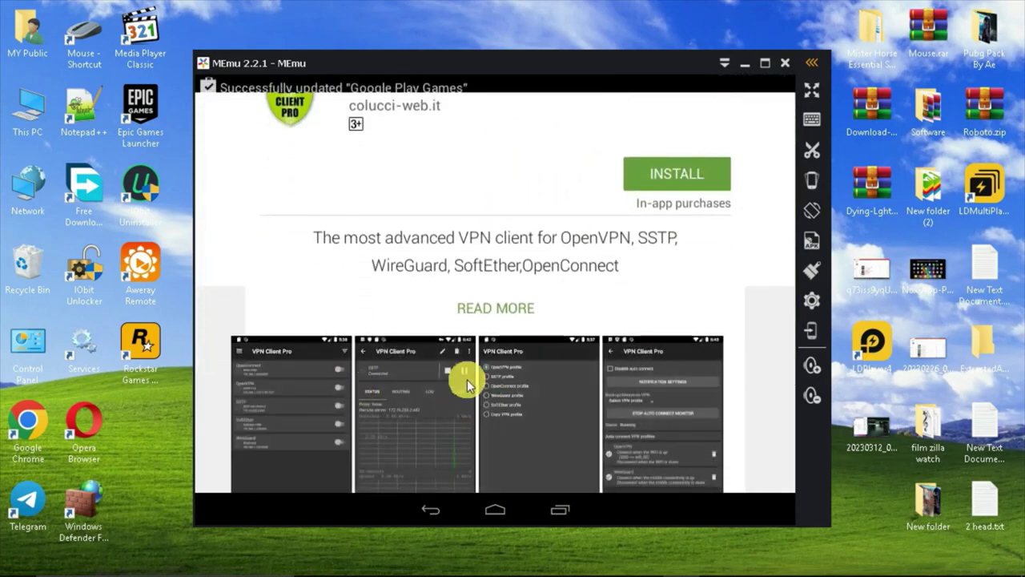
click(445, 509)
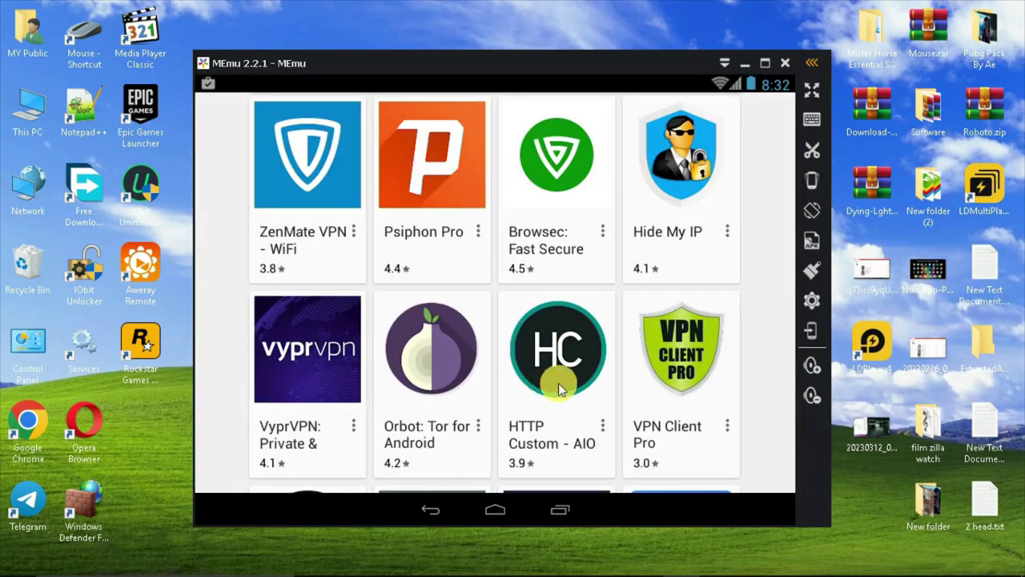
drag(627, 261, 625, 361)
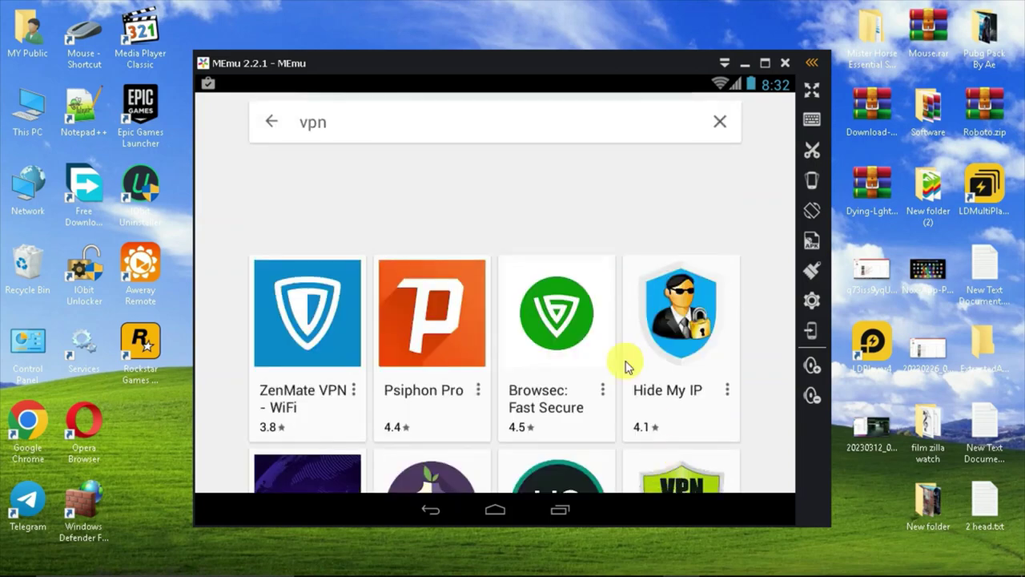
click(454, 121)
- Search 'hill climb racing', install Hill Racing – Offroad Hill Adv accepting permissions, and return home
text(hill)
click(424, 177)
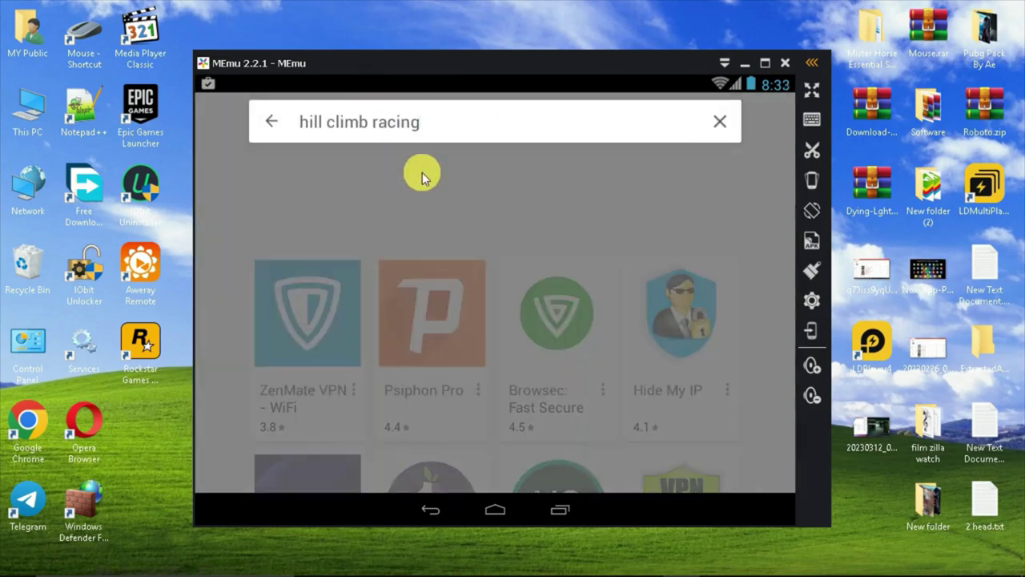
click(424, 289)
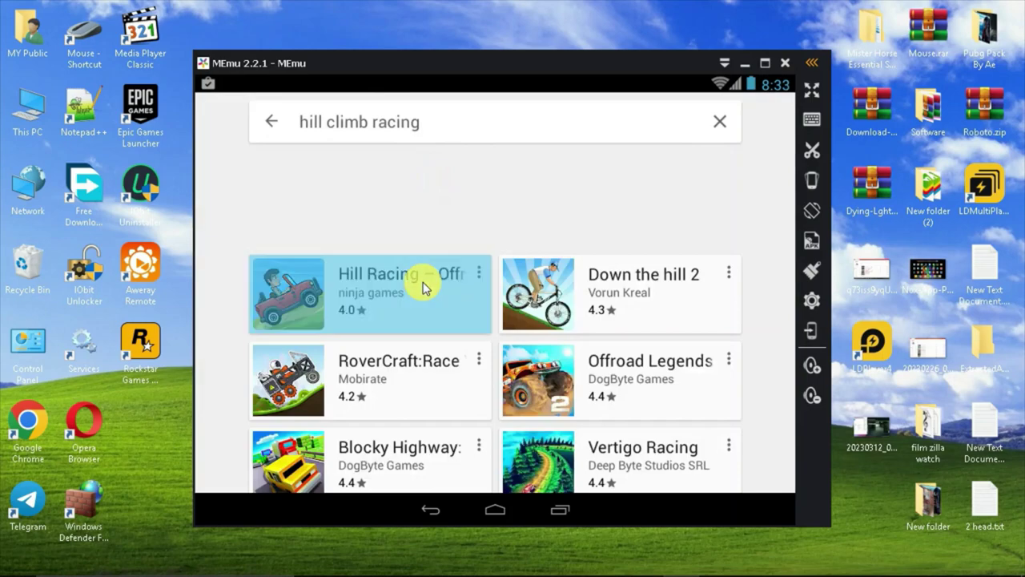
click(679, 374)
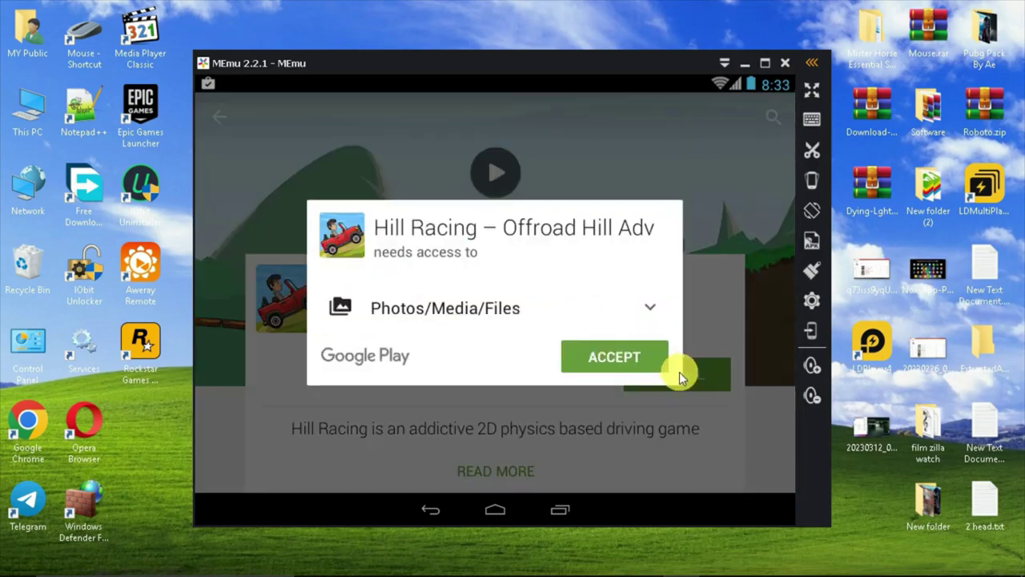
click(622, 360)
drag(560, 302, 579, 190)
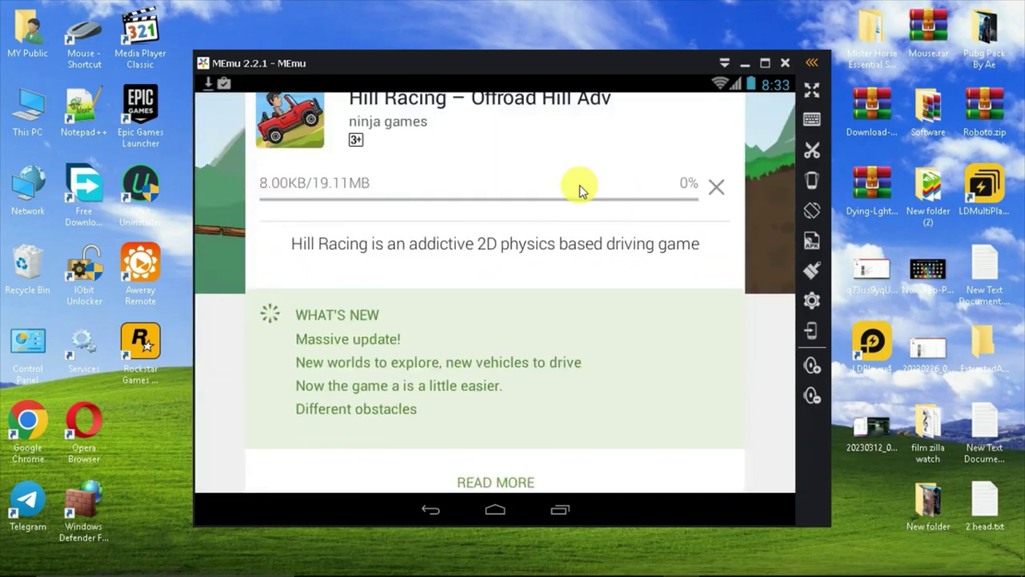
drag(571, 360, 572, 203)
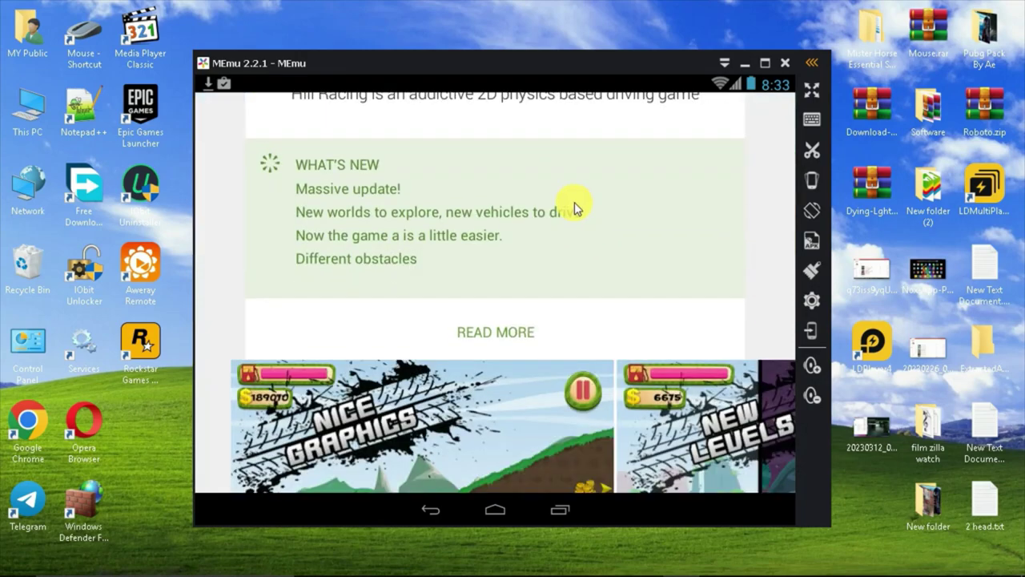
drag(590, 297, 591, 201)
drag(633, 340, 325, 341)
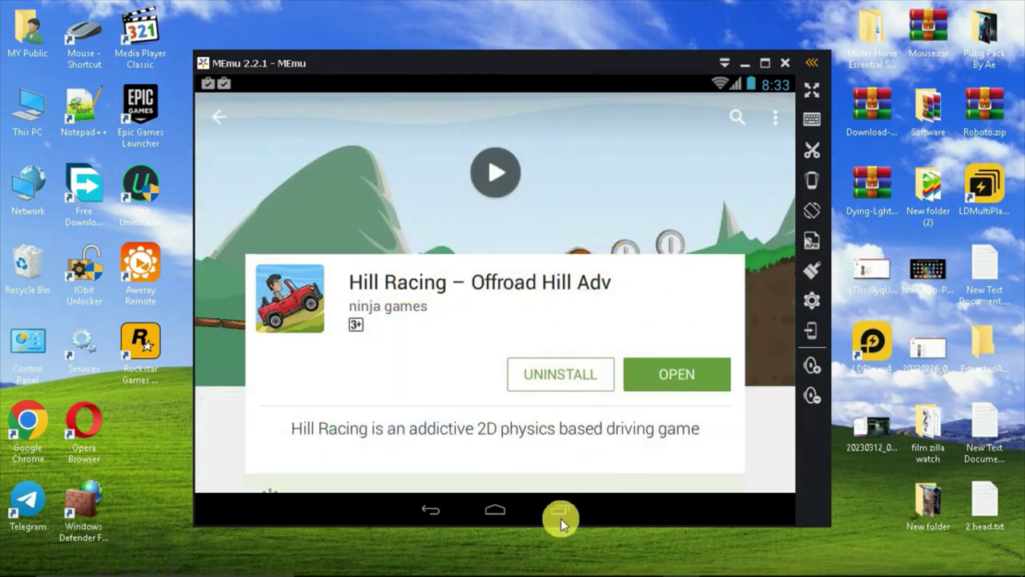
click(504, 513)
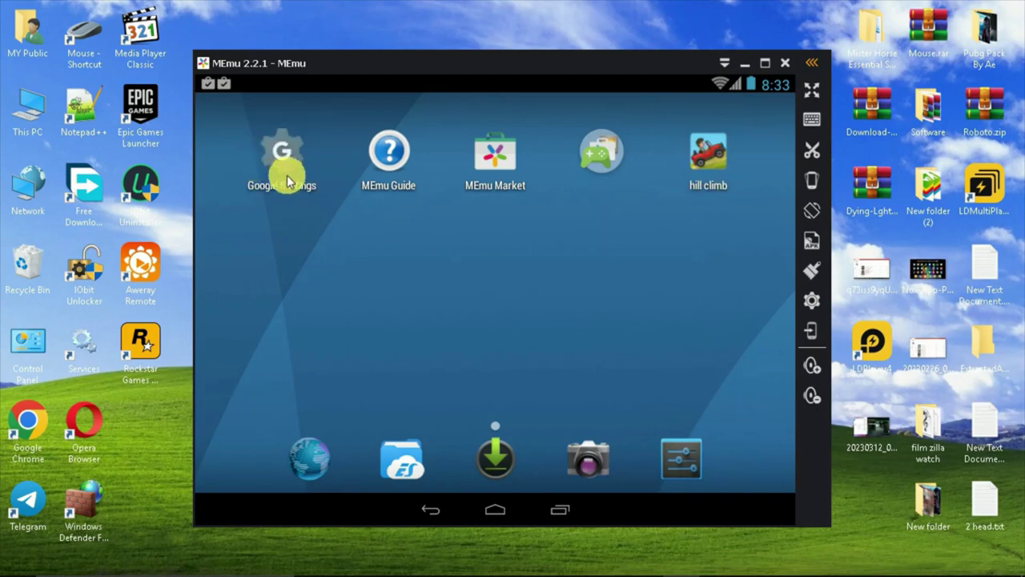
- Dismiss the Google Play Games update notification from the notification shade
drag(268, 84, 291, 293)
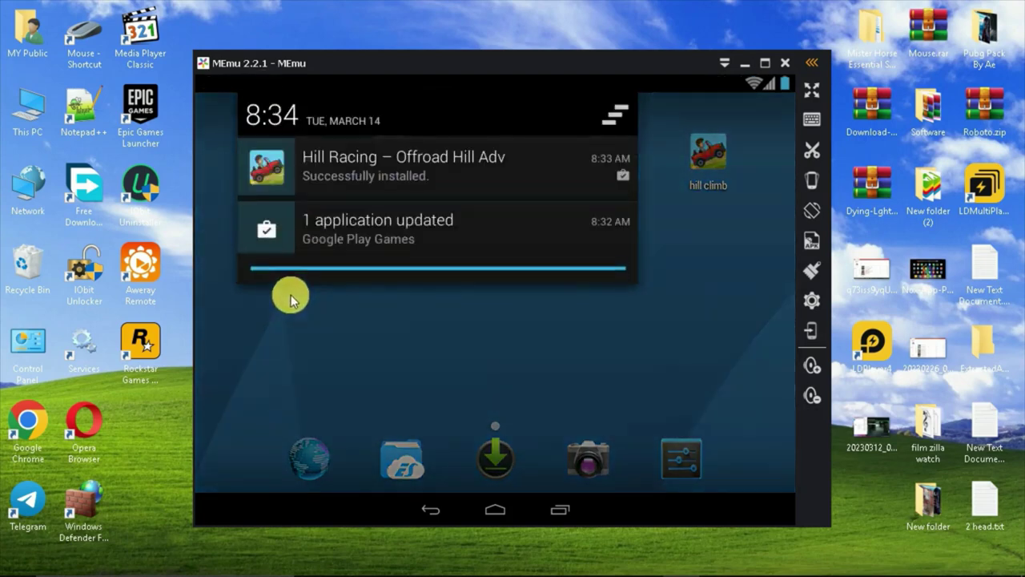
mouse_move(392, 235)
mouse_down()
mouse_move(427, 245)
mouse_move(739, 229)
mouse_up()
click(739, 229)
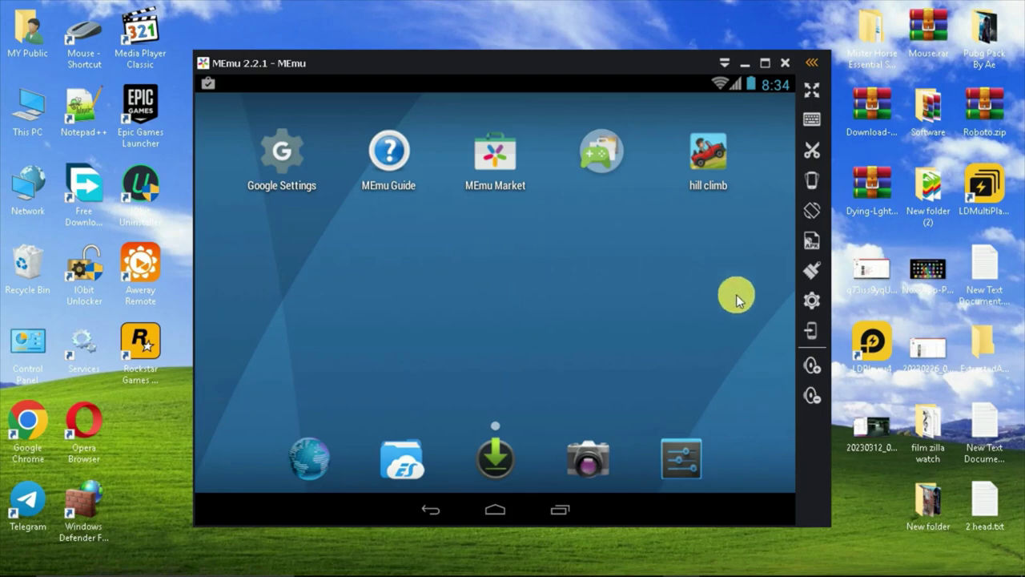
mouse_move(736, 293)
mouse_down()
mouse_move(425, 311)
mouse_move(600, 308)
mouse_up()
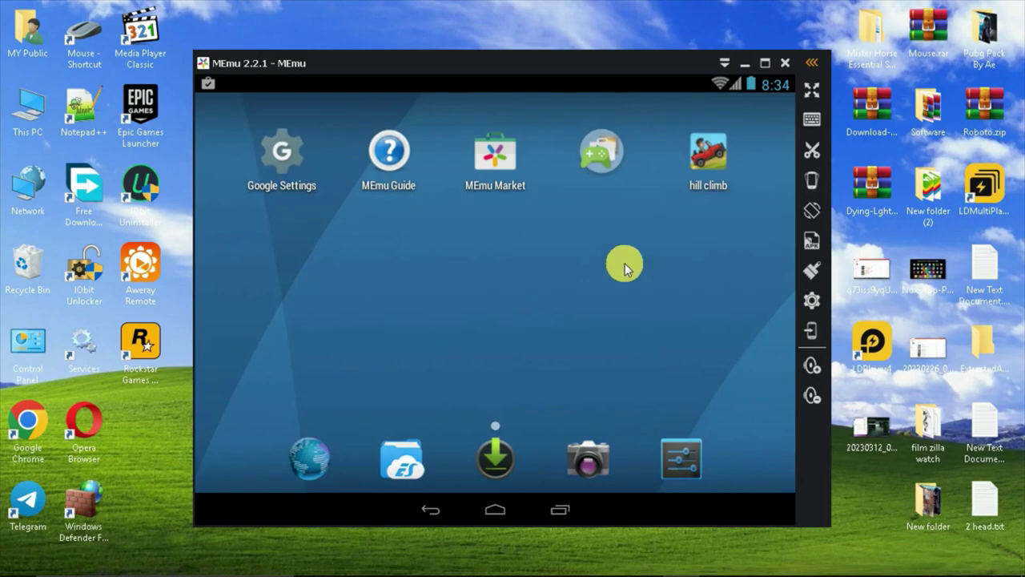
- Launch the hill climb game, pick the first level, and start from the garage
click(699, 164)
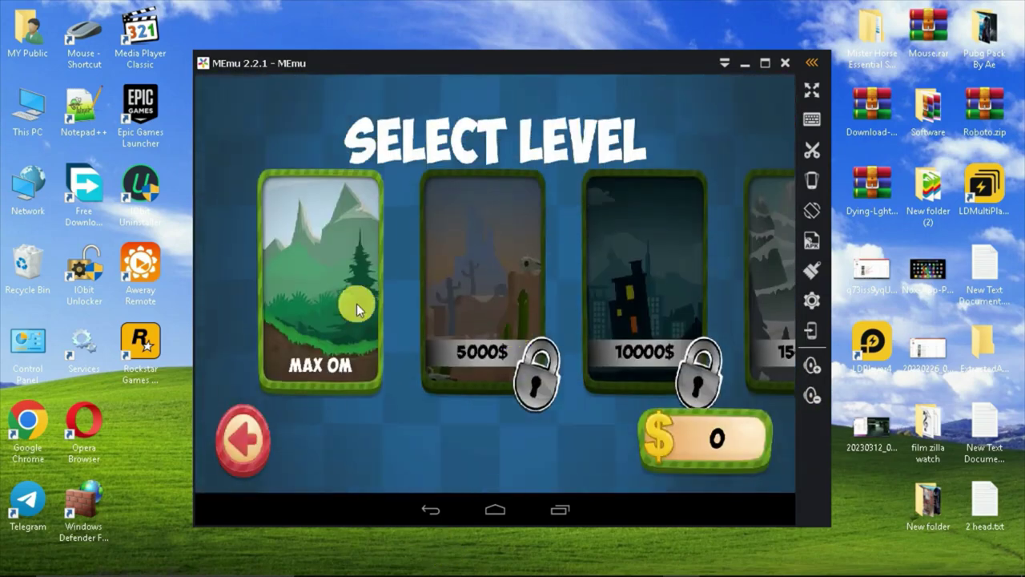
click(357, 304)
click(736, 435)
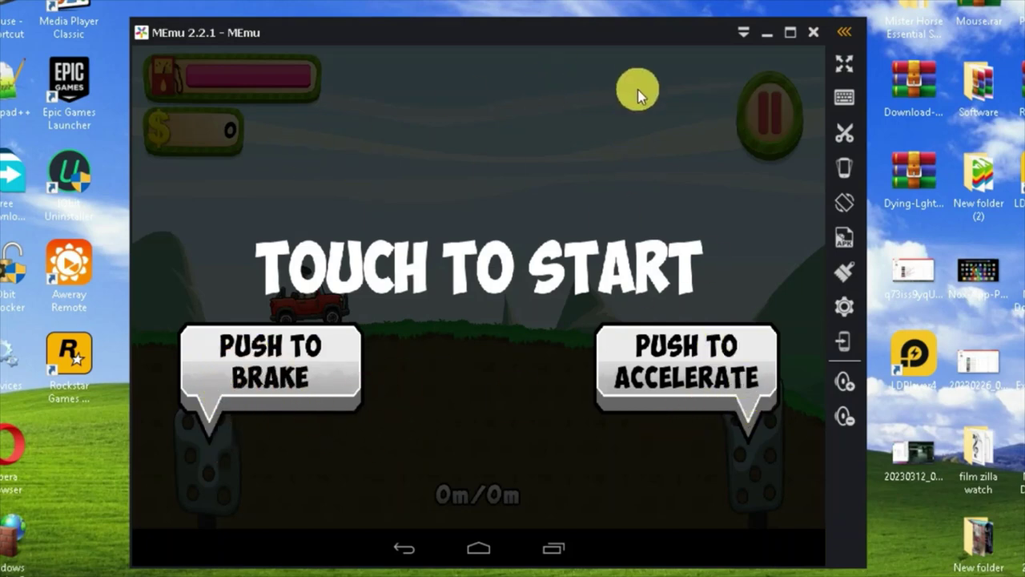
- Place key points on the Hill Racing pedals, A for brake and D for accelerate, and save
click(847, 102)
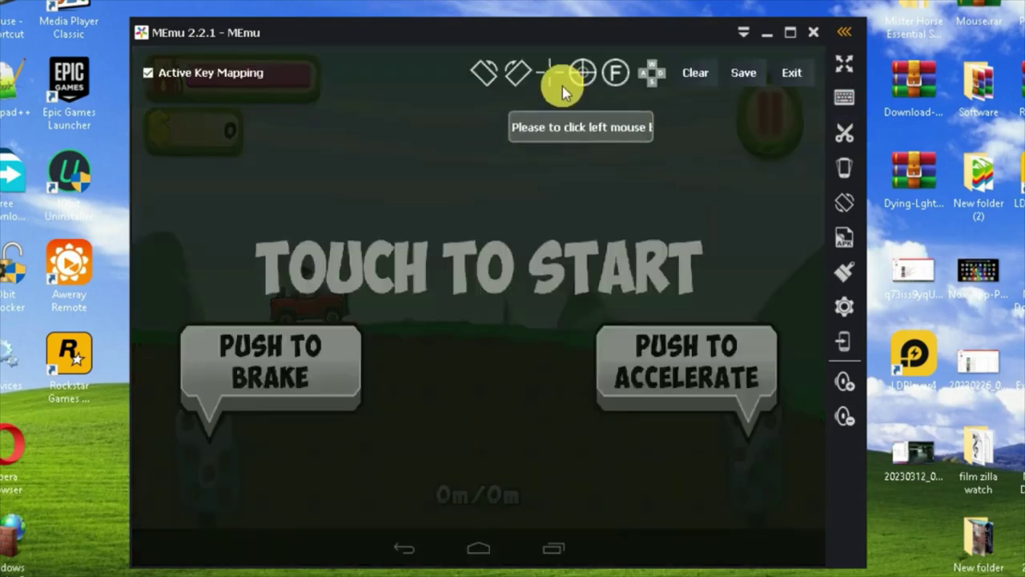
click(516, 80)
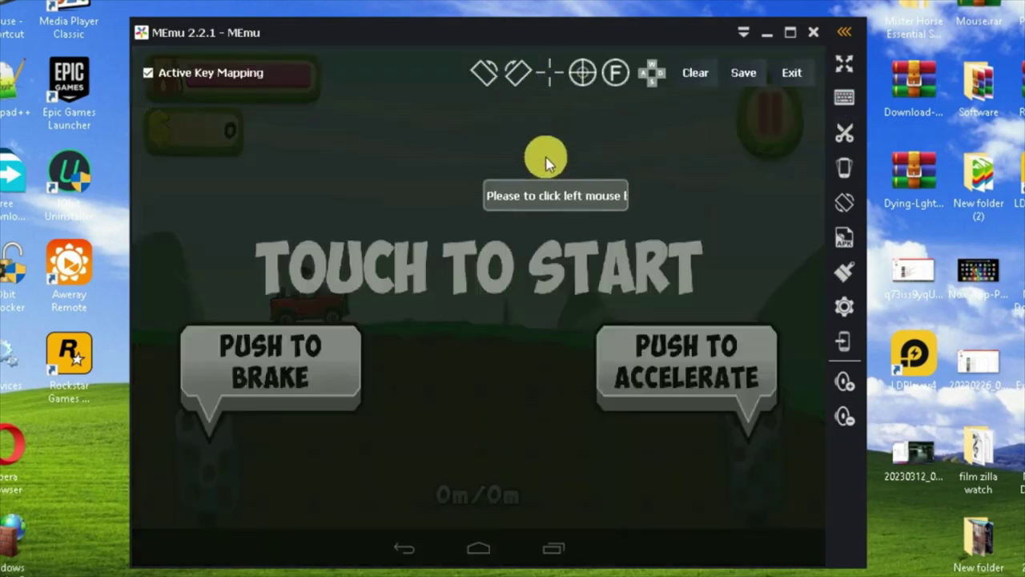
click(658, 398)
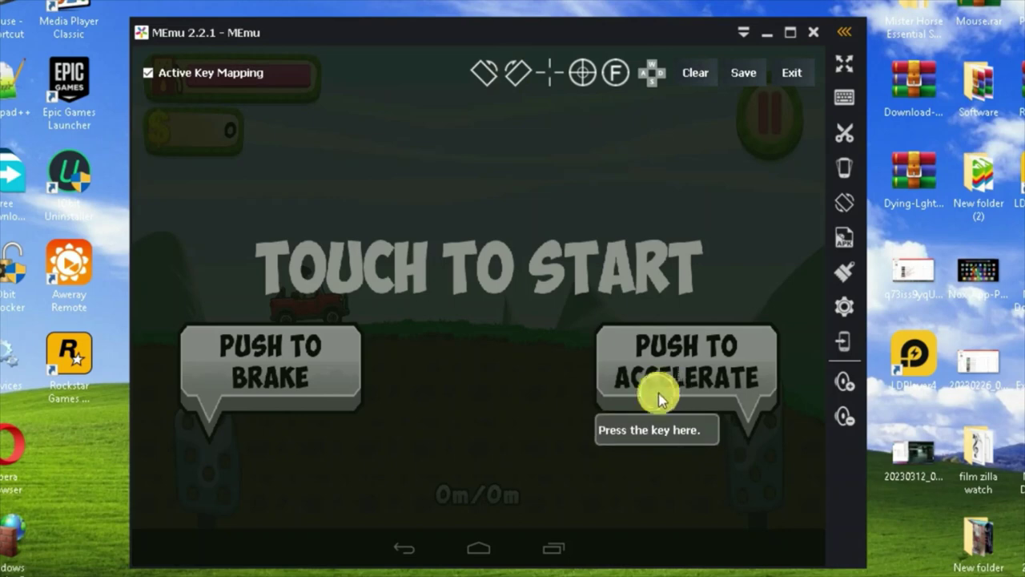
drag(546, 76, 552, 215)
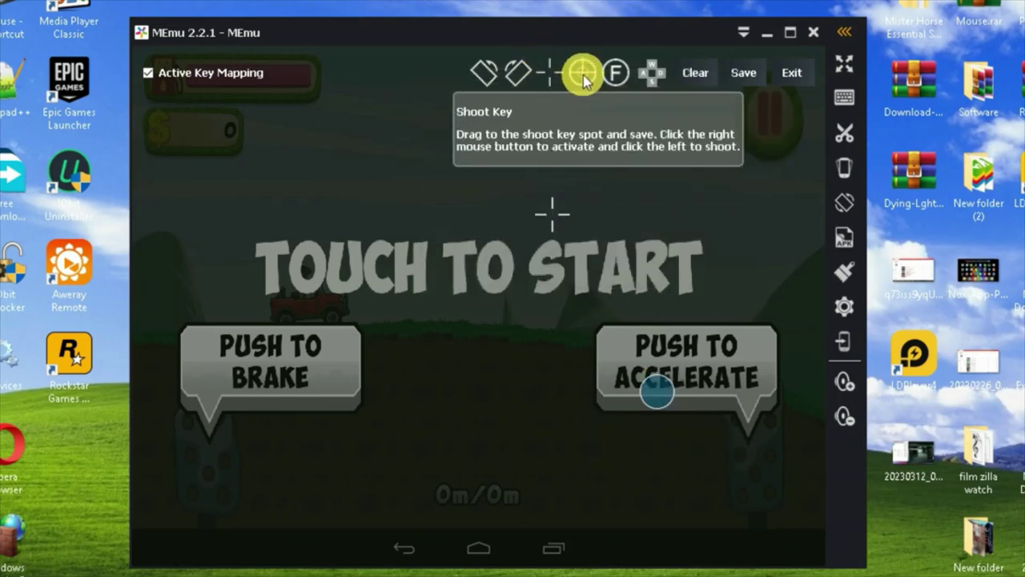
drag(581, 76, 612, 215)
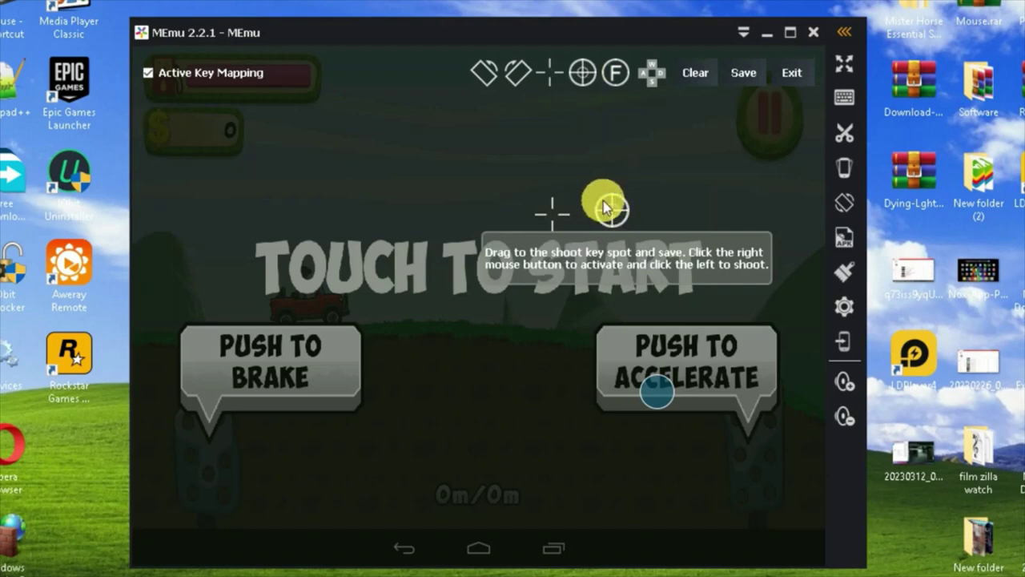
drag(614, 72, 533, 113)
mouse_move(651, 72)
mouse_down()
mouse_move(647, 185)
mouse_move(443, 230)
mouse_move(419, 169)
mouse_up()
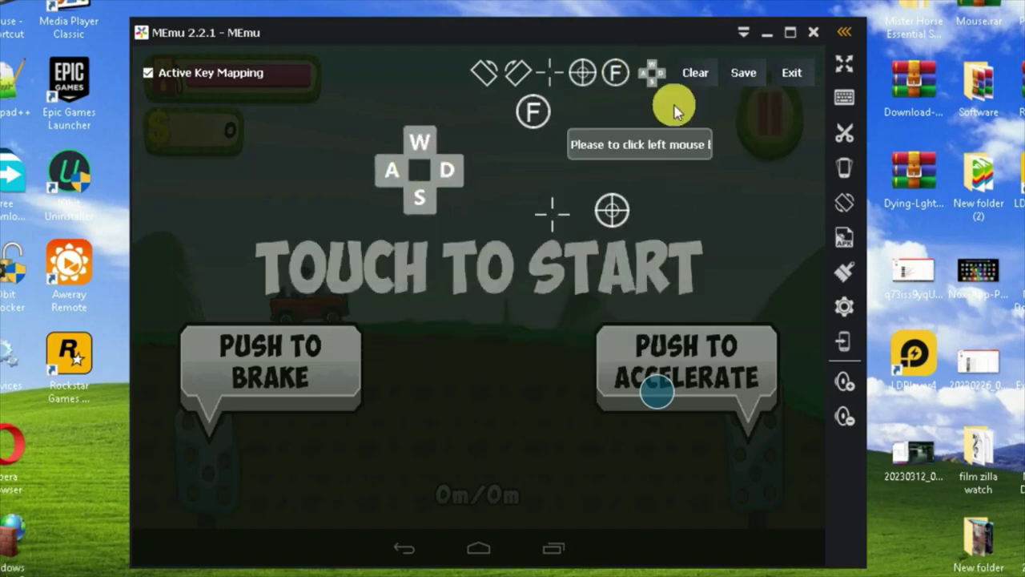
click(759, 454)
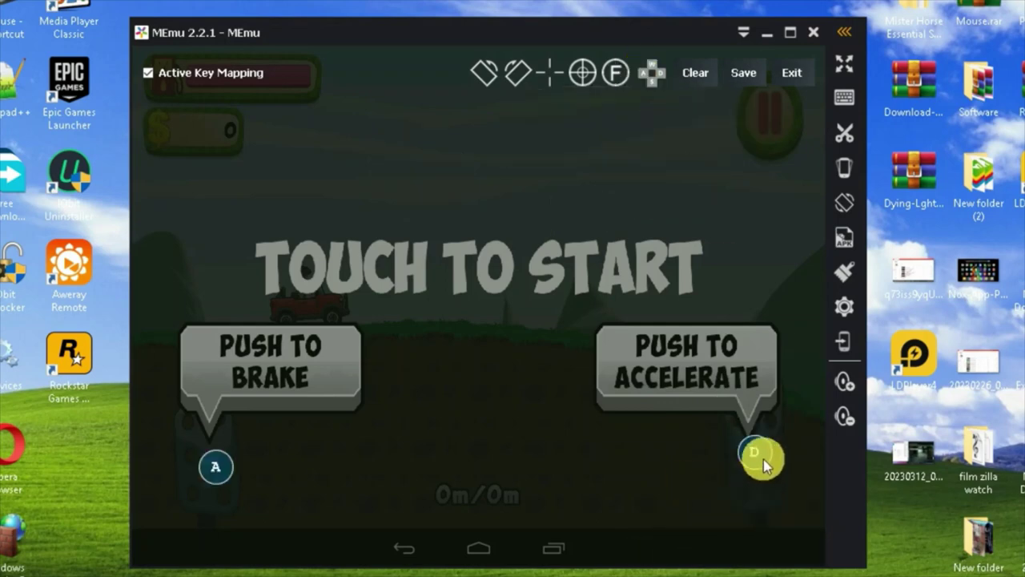
mouse_move(758, 455)
mouse_down()
mouse_move(759, 421)
mouse_move(756, 457)
mouse_up()
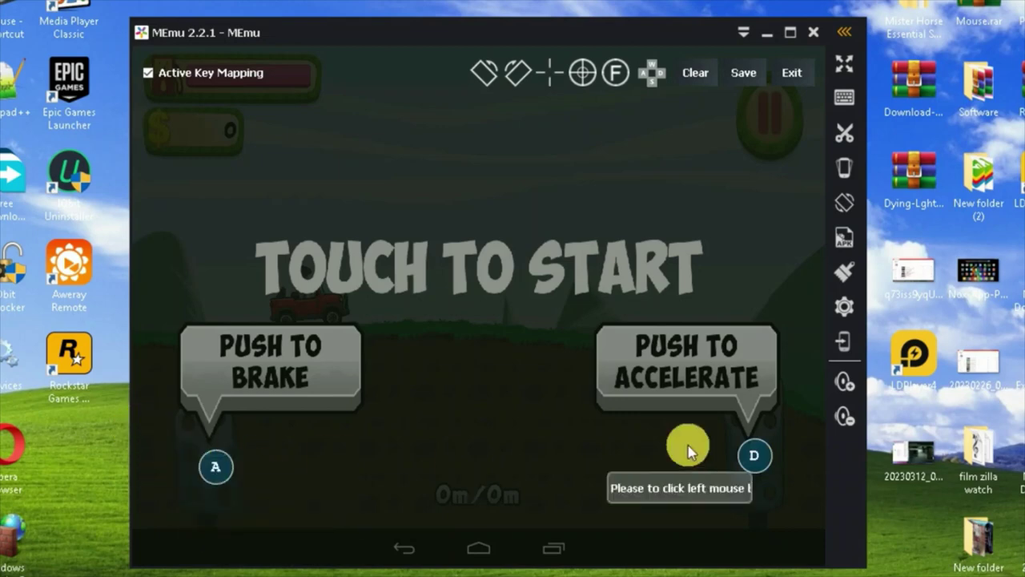
click(753, 78)
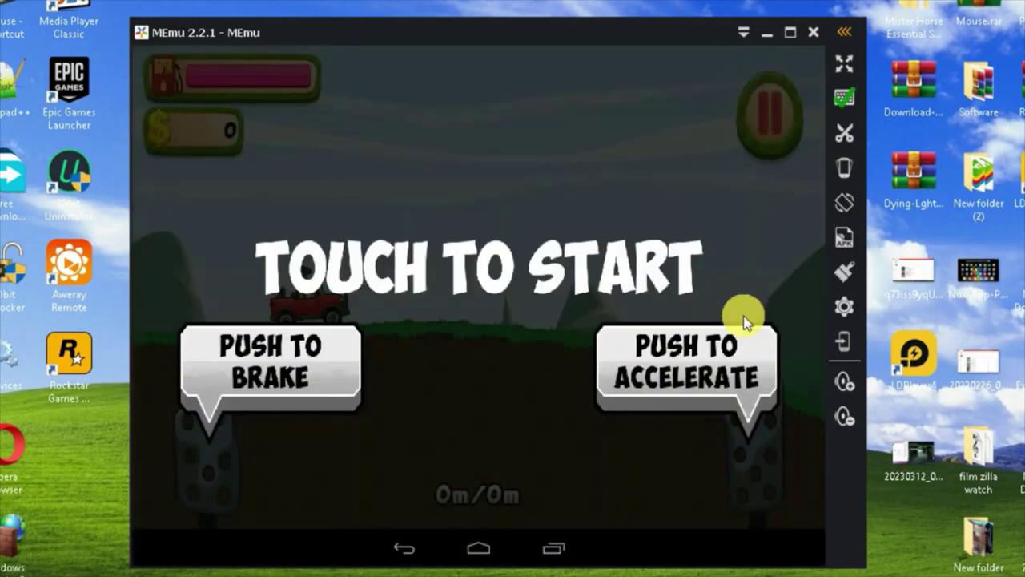
- Start the race, turn on key mapping, and drive the jeep uphill with the keyboard
click(486, 275)
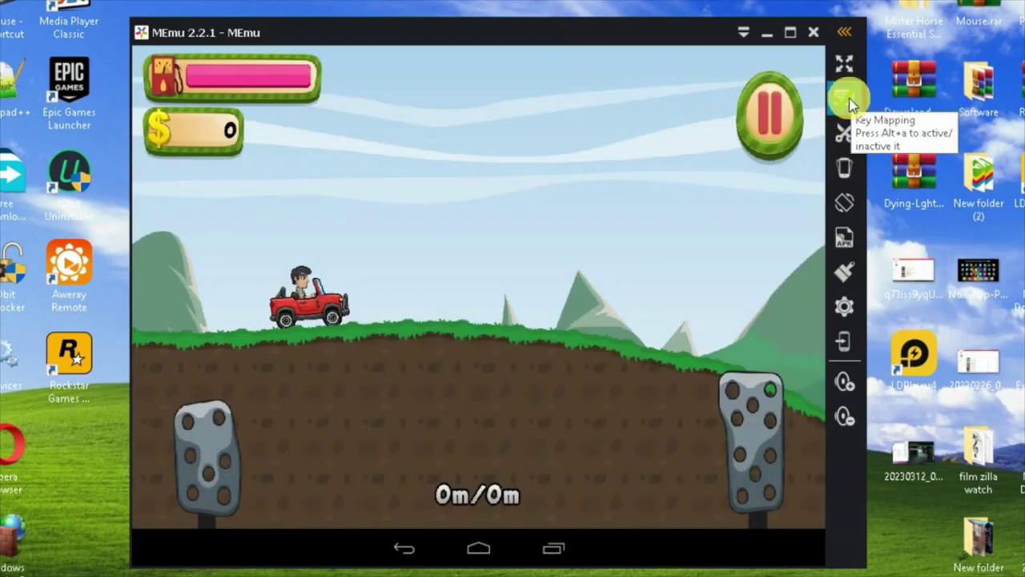
click(849, 100)
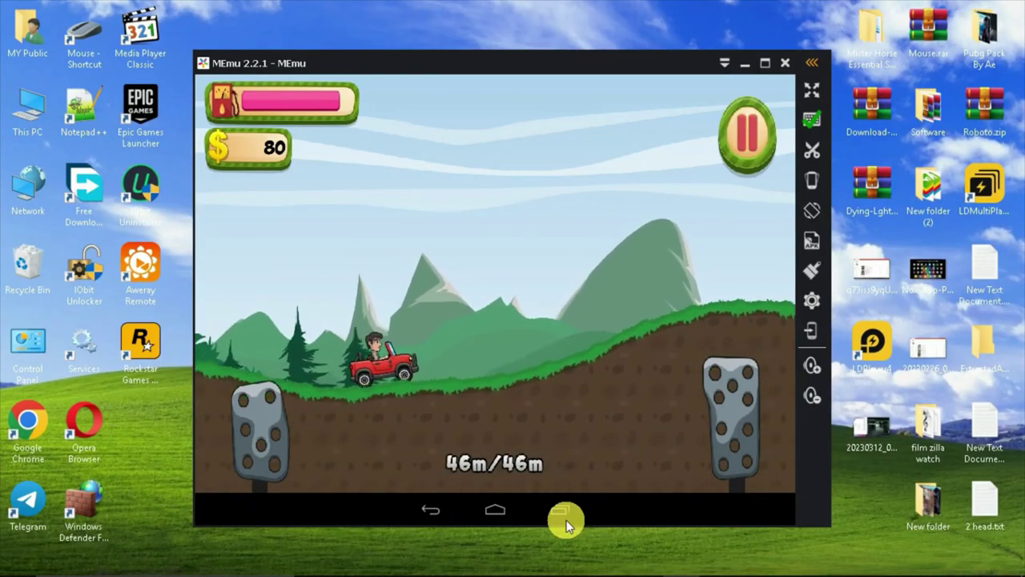
key(Right)
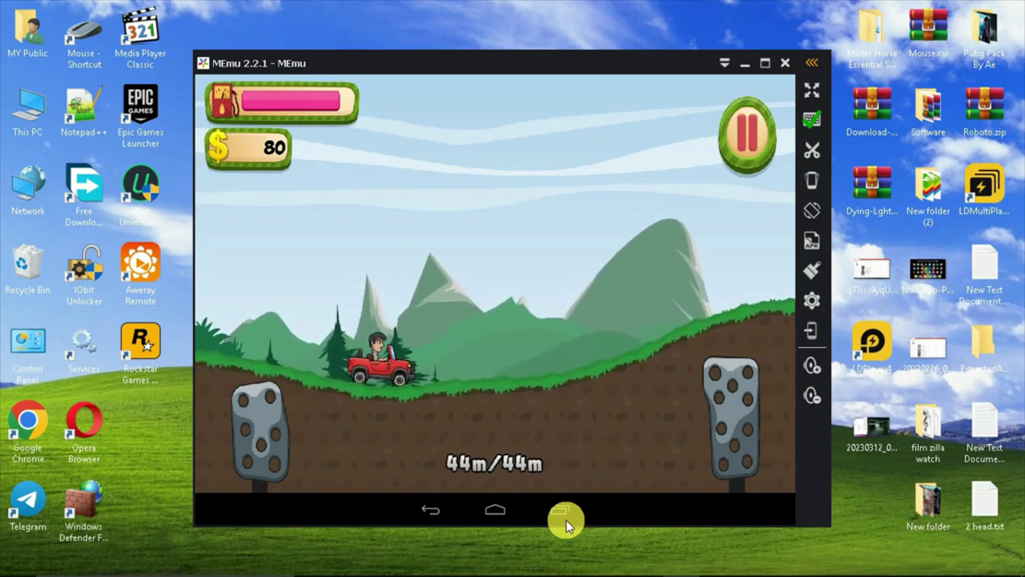
key(Right)
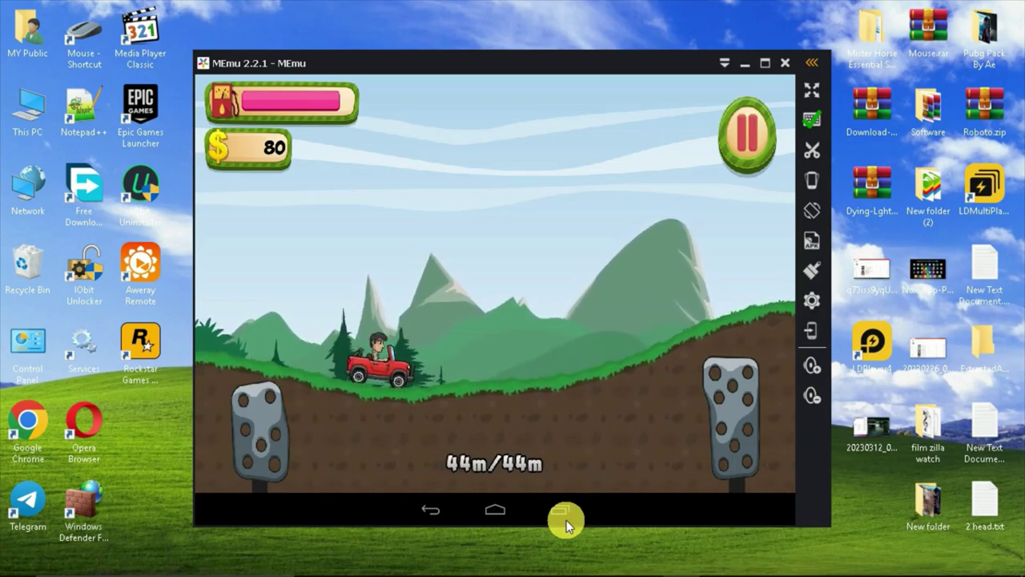